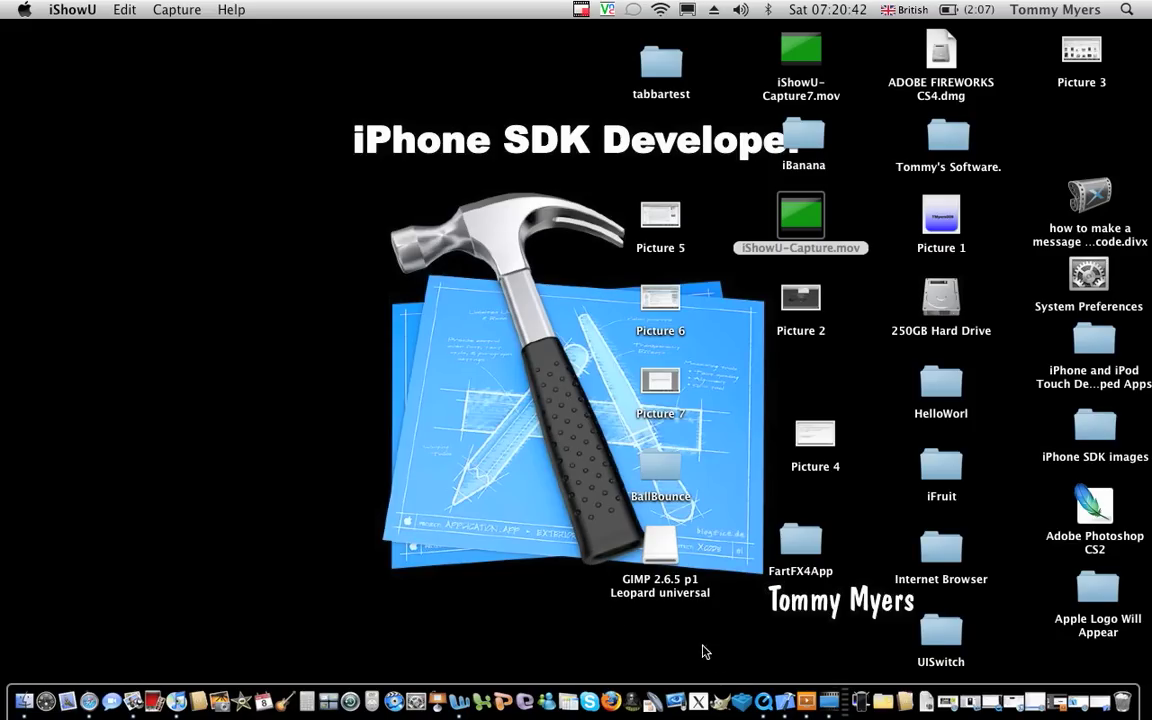
Step: Launch GIMP 2.6.5 from the Dock
click(688, 672)
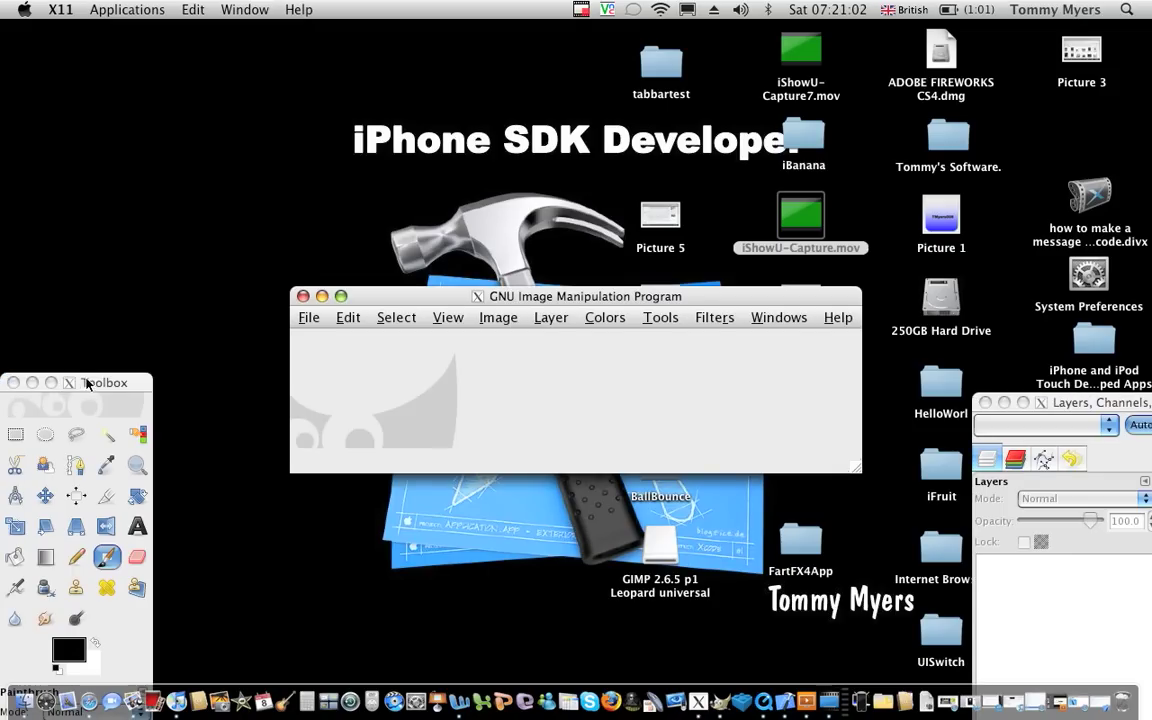
Step: Move the toolbox, image window and layers dock higher on screen
mouse_move(86, 383)
mouse_down()
mouse_move(143, 185)
mouse_move(213, 30)
mouse_up()
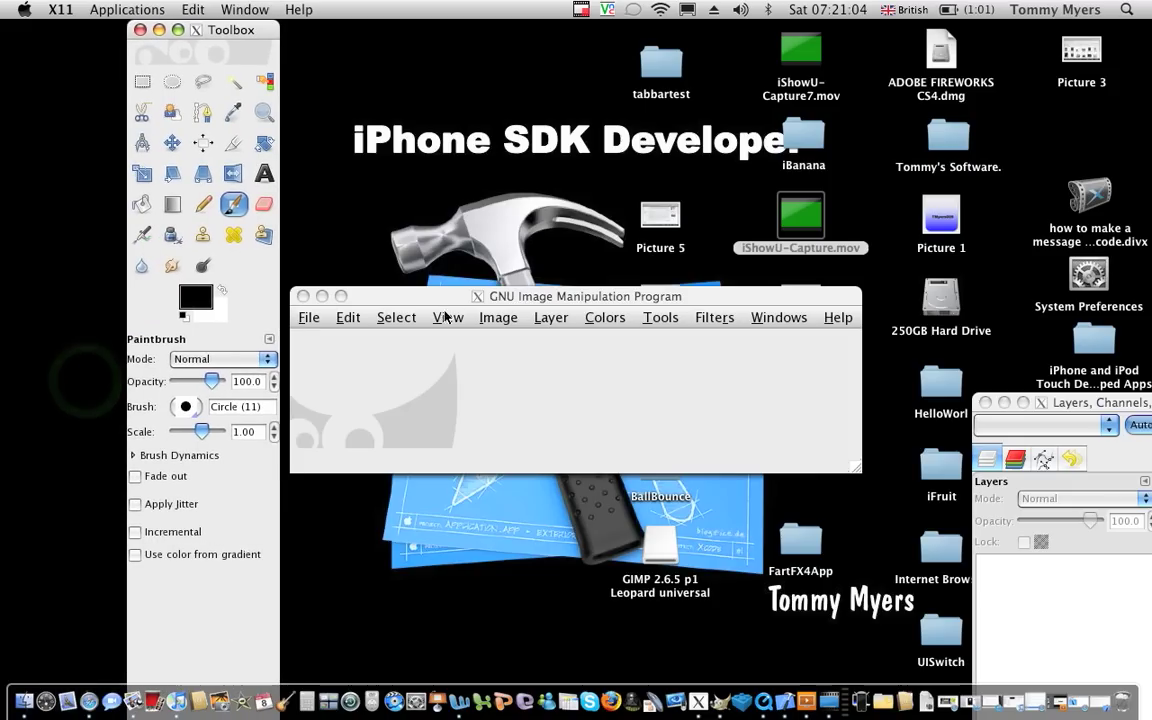
drag(415, 293, 409, 26)
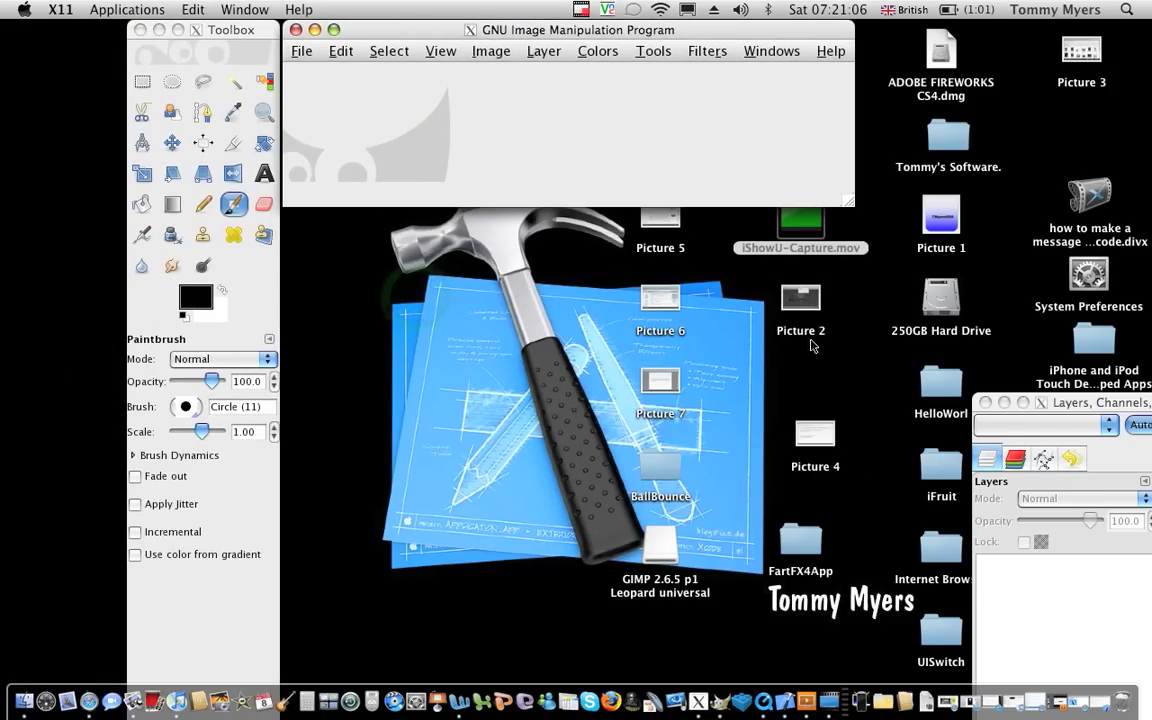
drag(1068, 404, 966, 18)
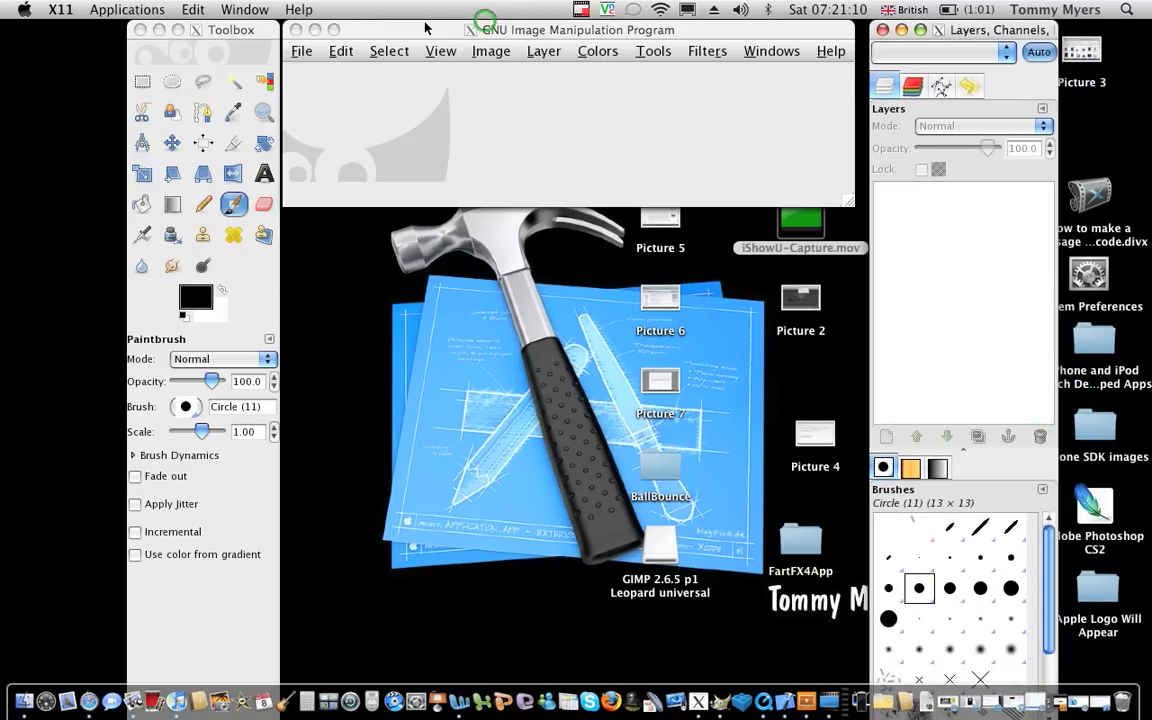
Step: Create a new 200×200 pixel image
click(301, 50)
click(307, 74)
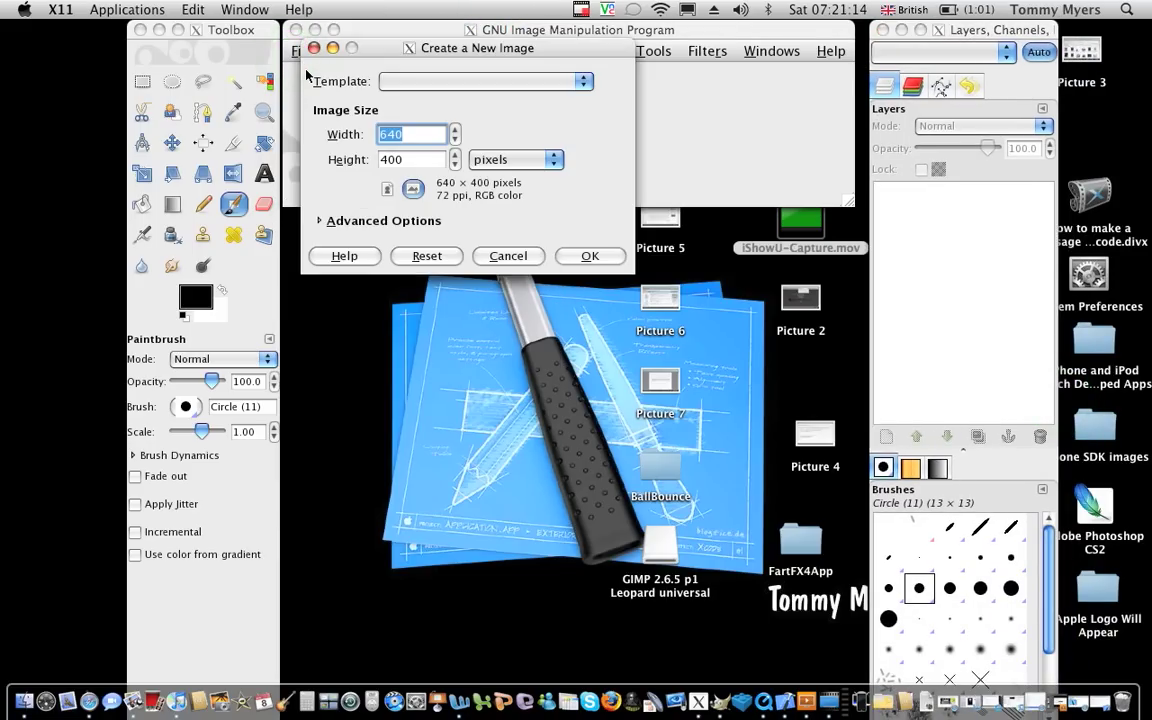
key(Tab)
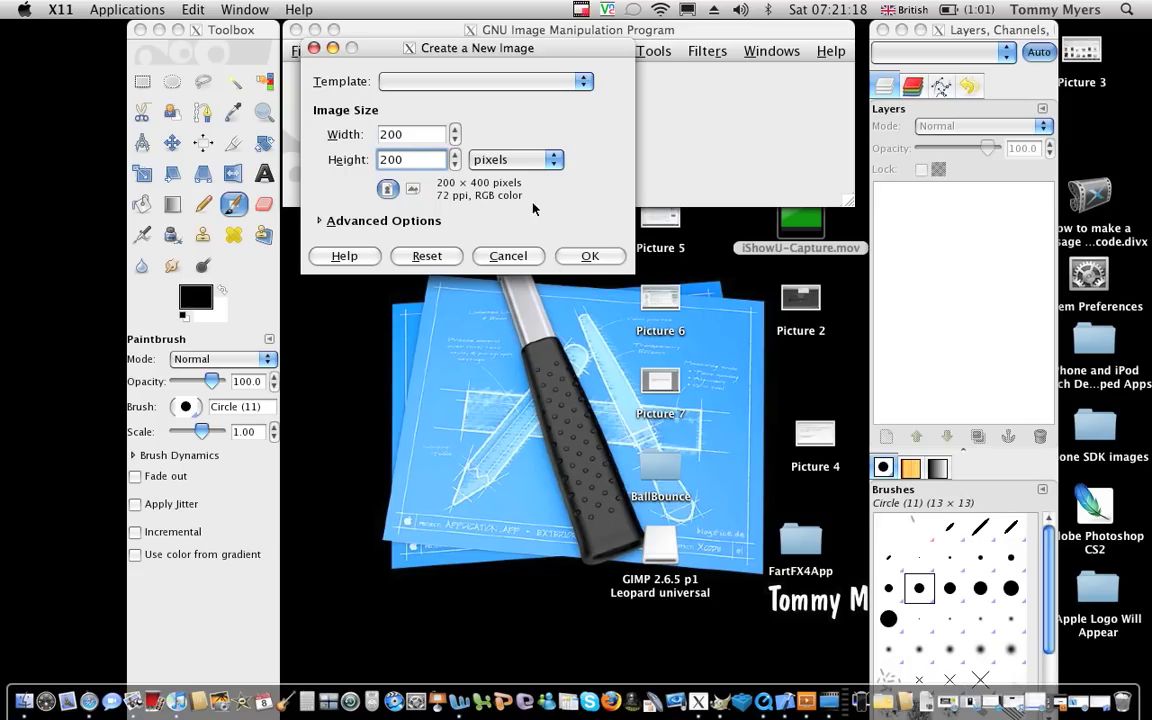
click(590, 257)
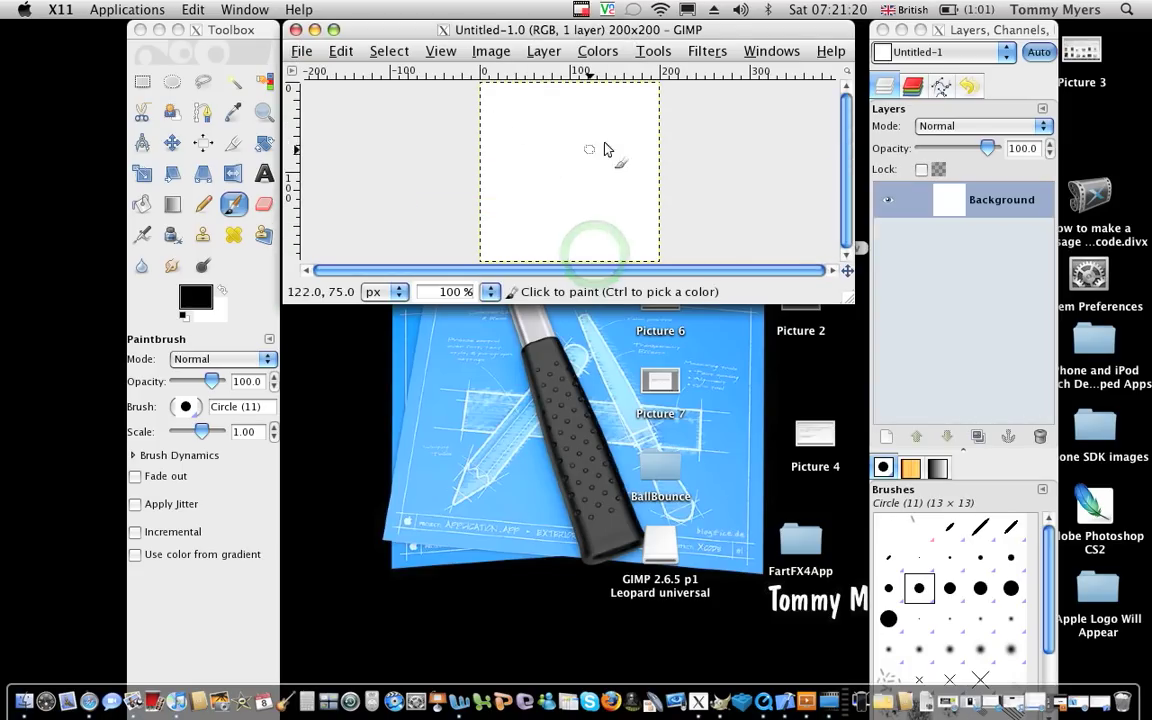
Step: Add a transparent New Layer and delete the white Background layer
click(887, 438)
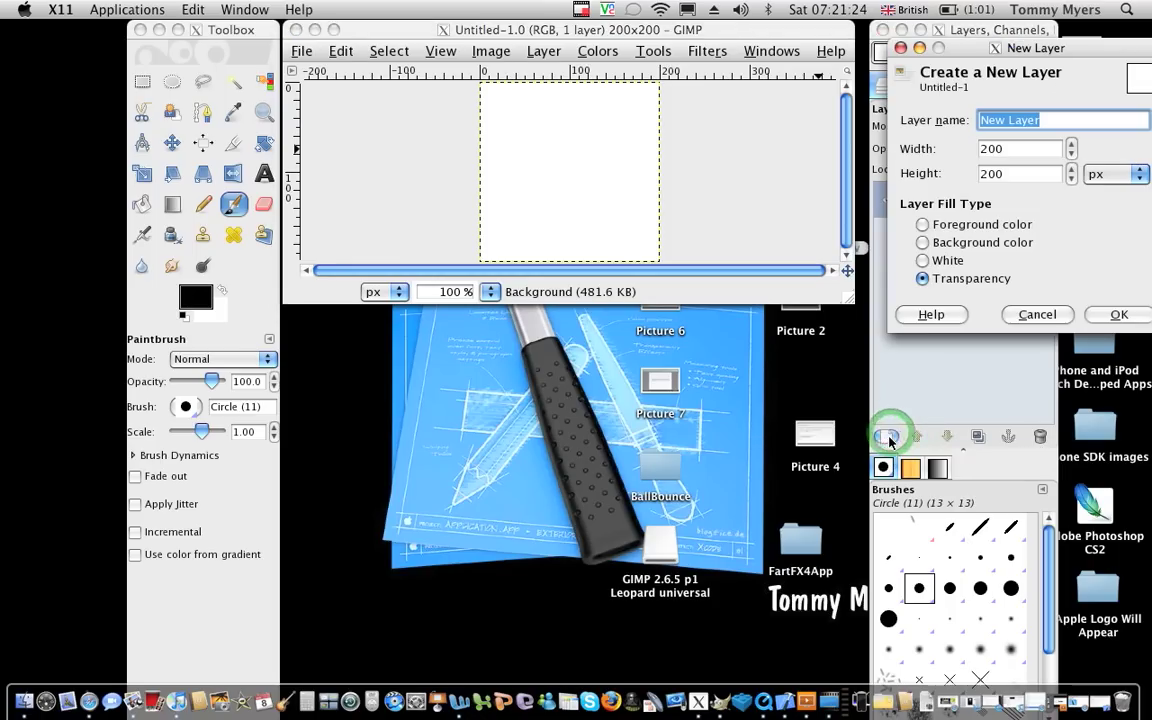
click(1099, 313)
click(980, 240)
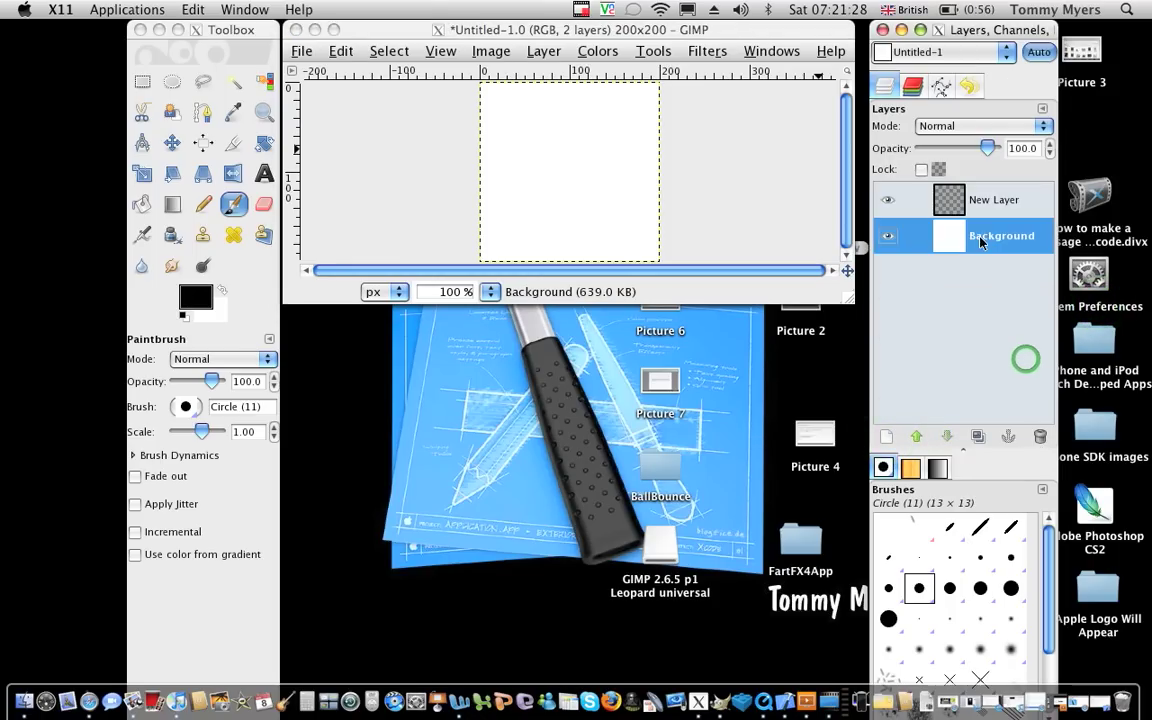
click(1040, 437)
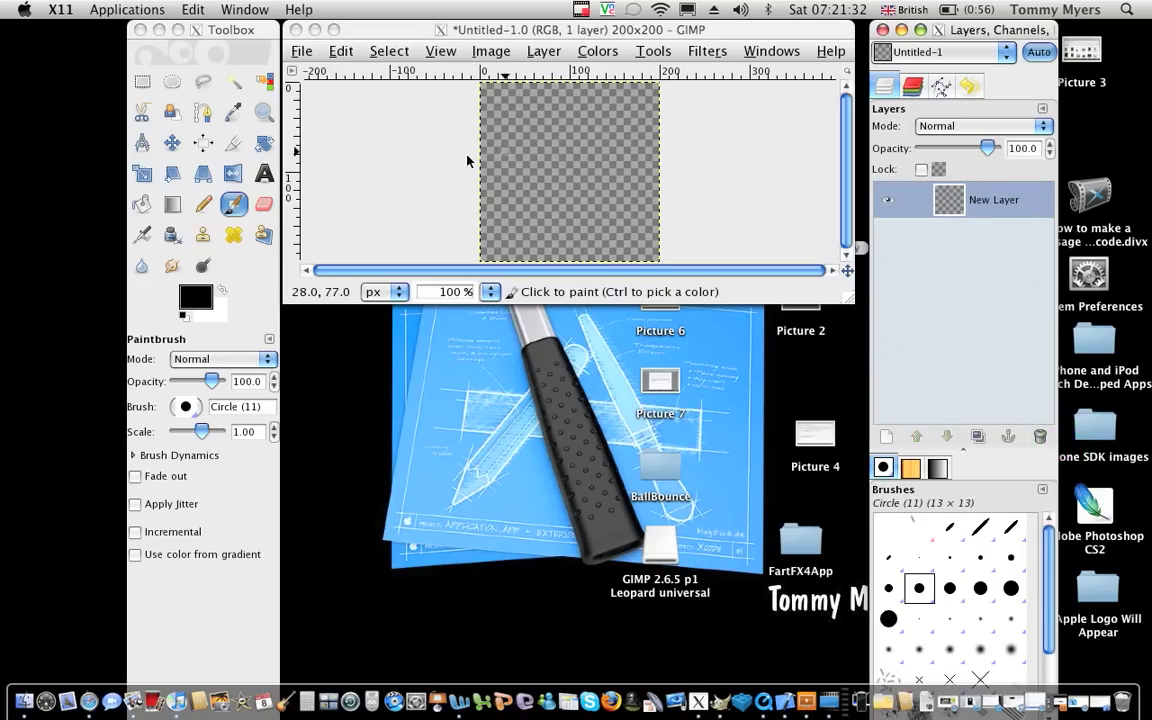
click(141, 82)
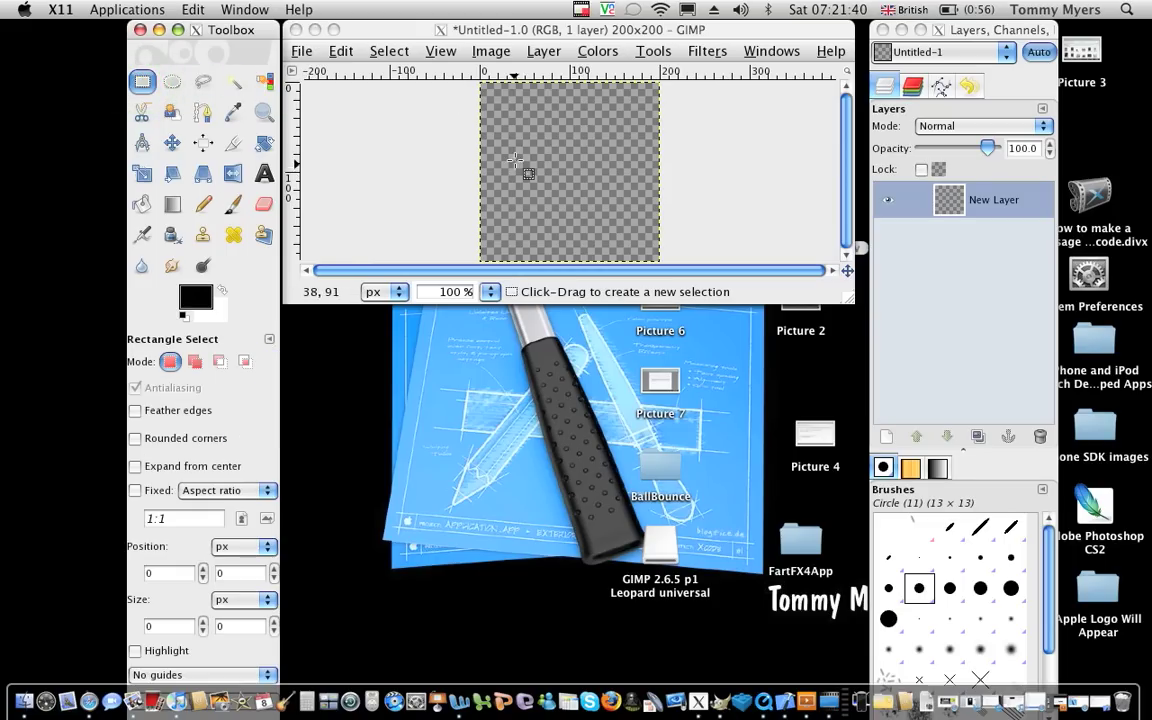
Step: Select a tall rectangle in the canvas's upper left and ink it black
click(504, 92)
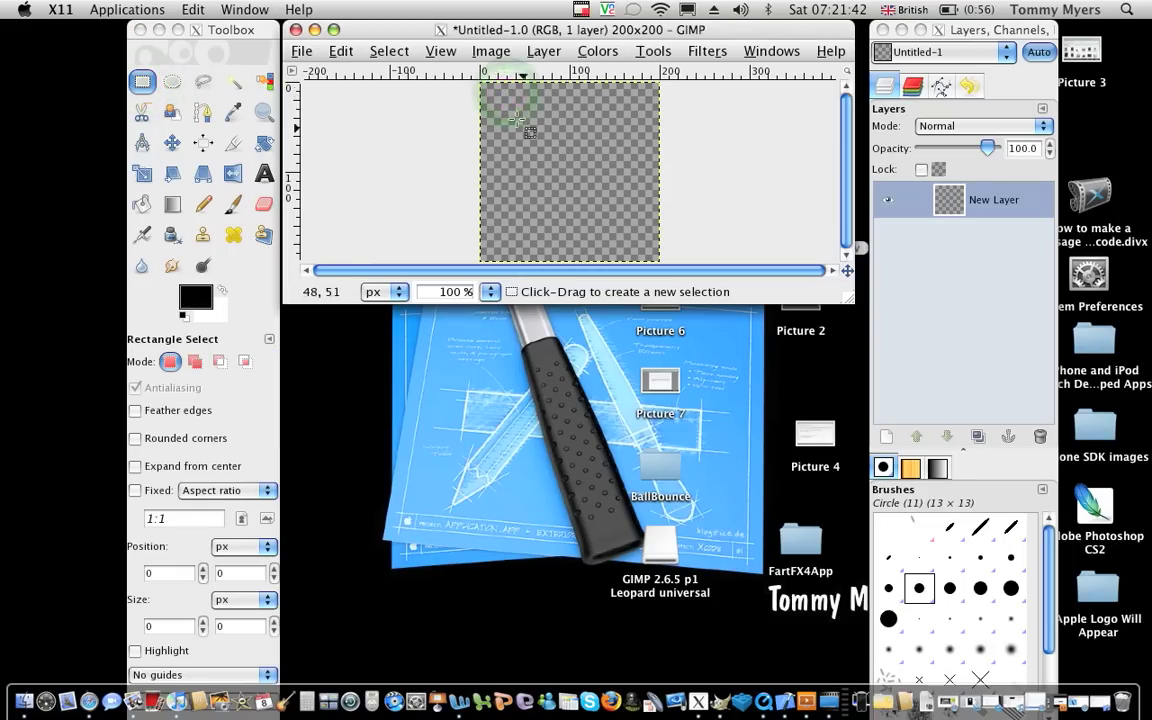
drag(490, 90, 571, 199)
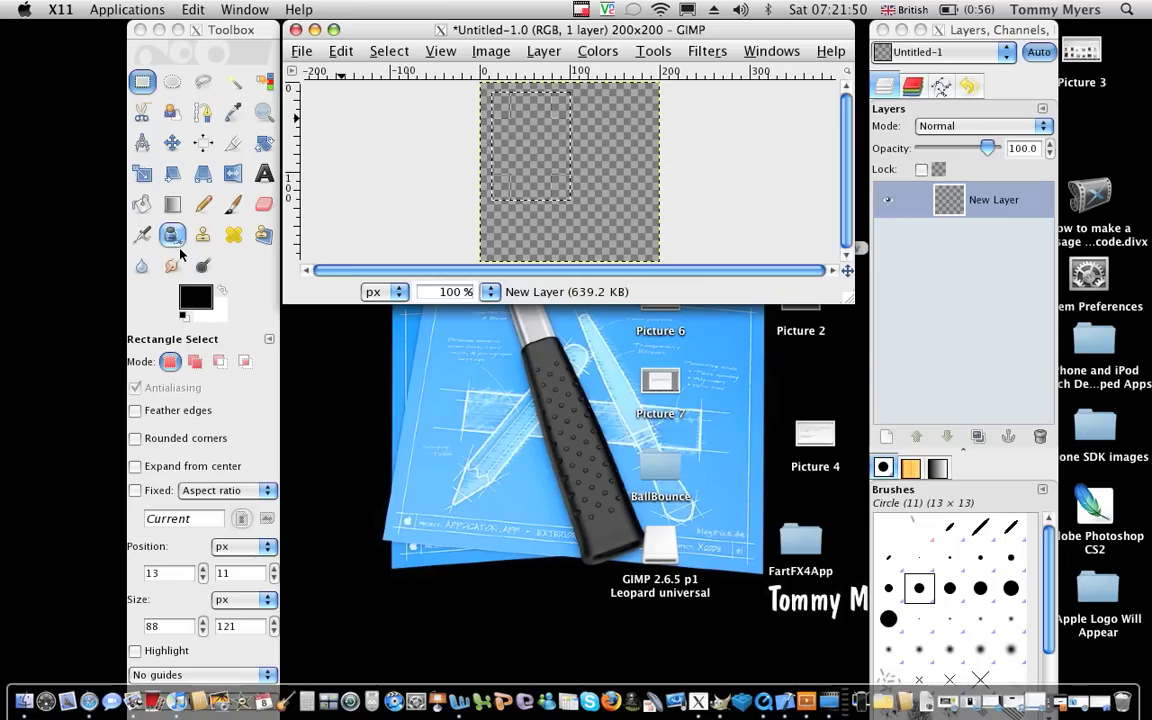
click(172, 234)
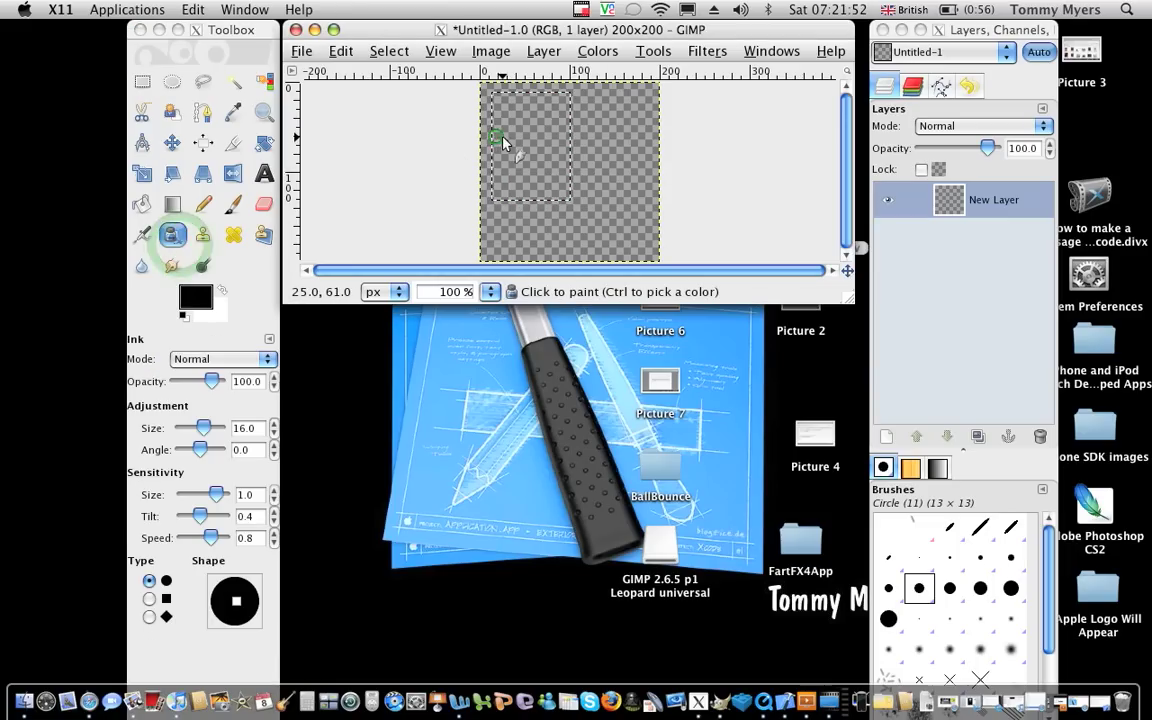
mouse_move(502, 108)
mouse_down()
mouse_move(500, 183)
mouse_move(548, 197)
mouse_move(560, 190)
mouse_move(550, 111)
mouse_move(578, 113)
mouse_move(507, 113)
mouse_move(514, 167)
mouse_move(541, 135)
mouse_move(537, 149)
mouse_up()
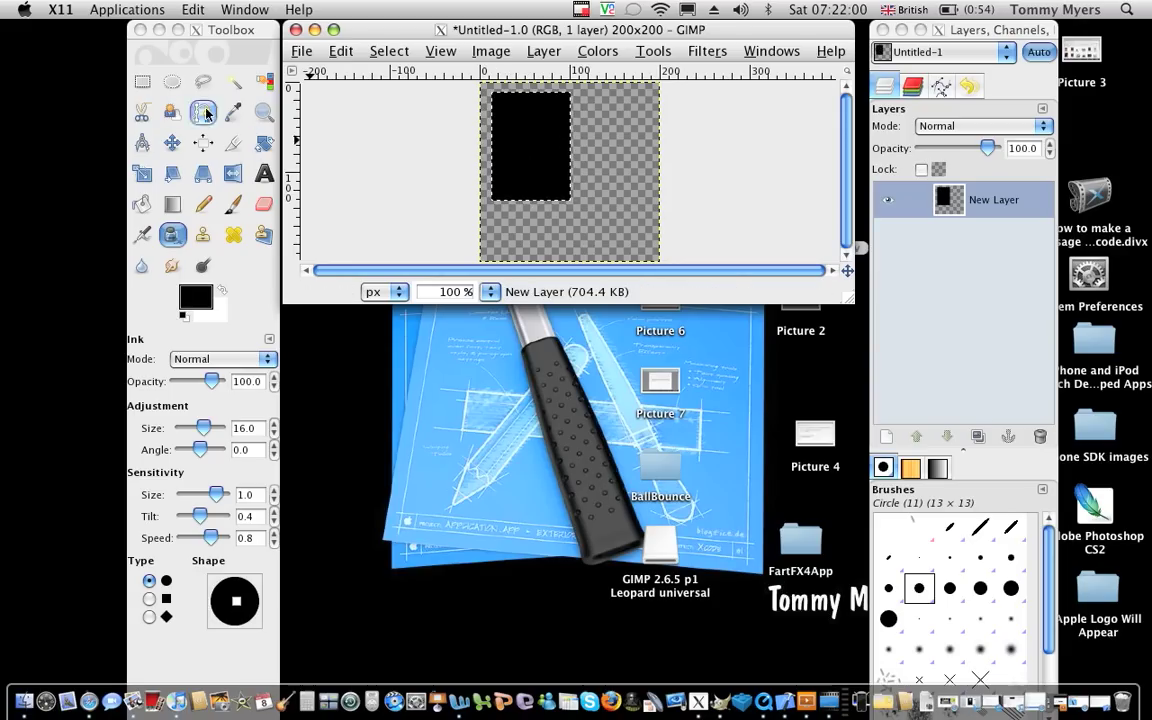
Step: Select a second tall rectangle to its right and fill it black with Ink
click(148, 90)
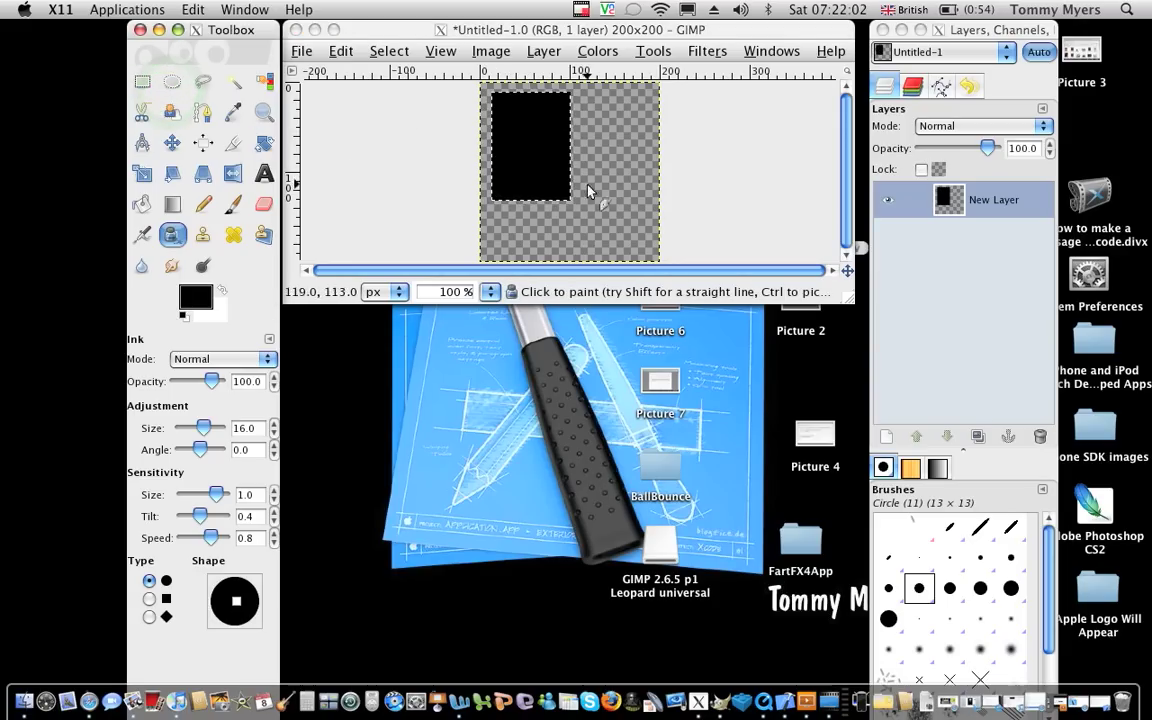
click(142, 81)
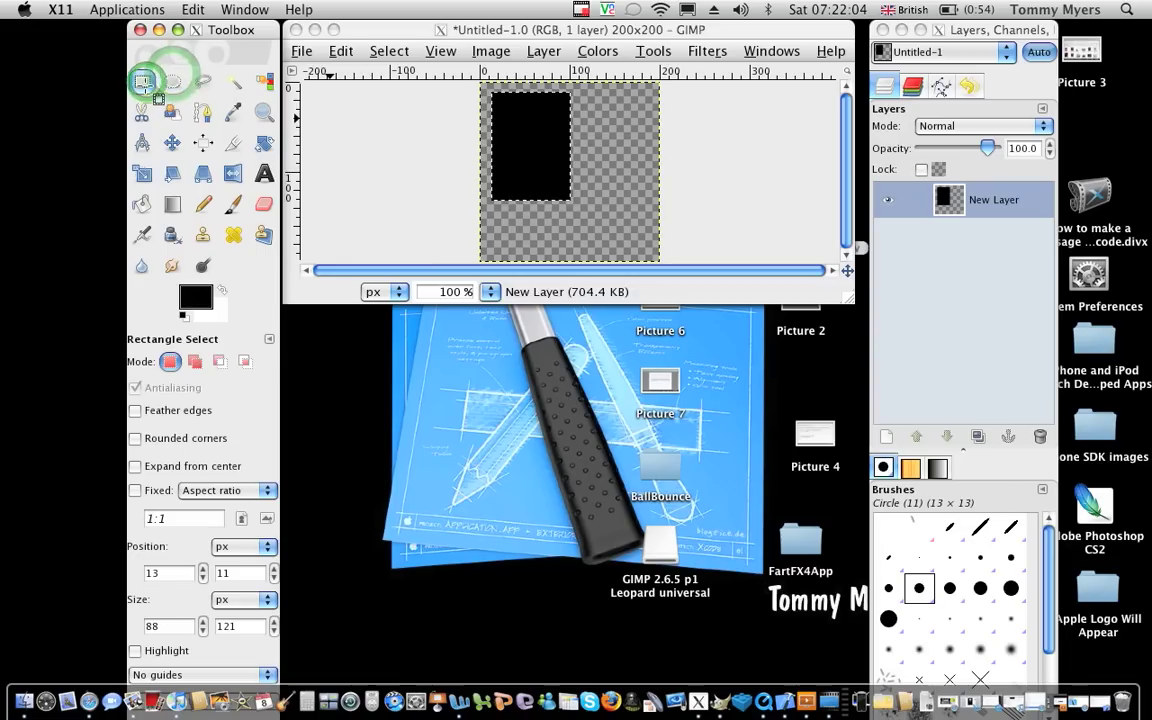
click(582, 199)
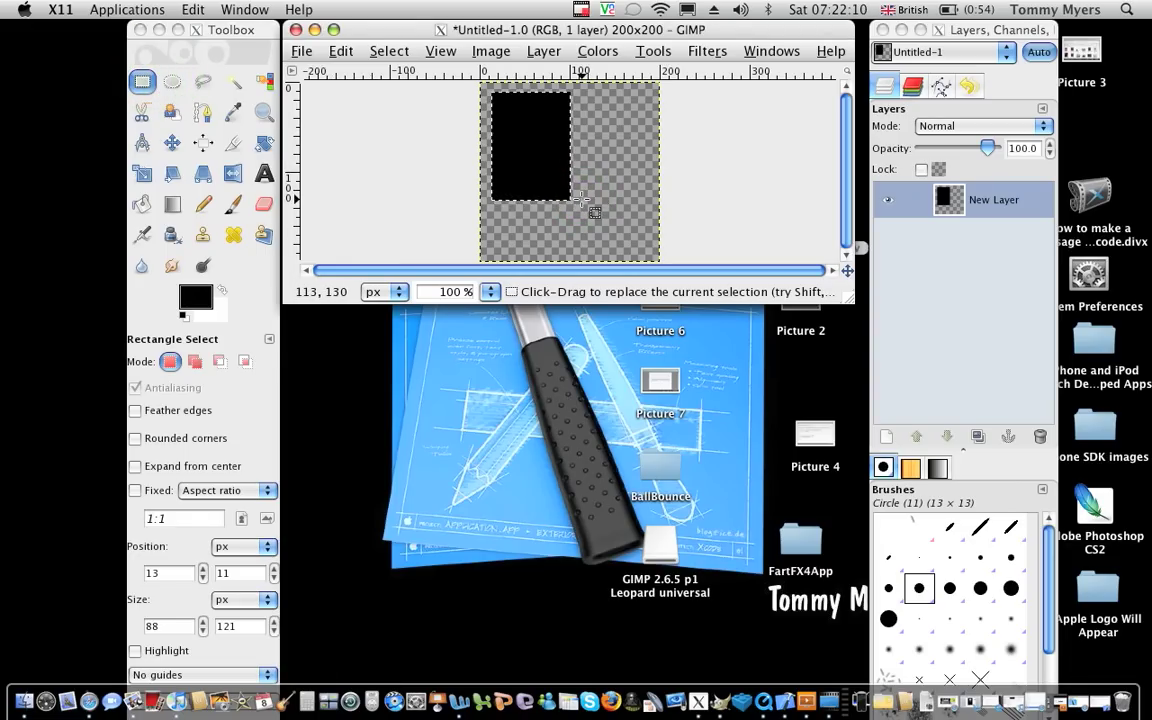
mouse_move(582, 199)
mouse_down()
mouse_move(659, 92)
mouse_move(642, 97)
mouse_up()
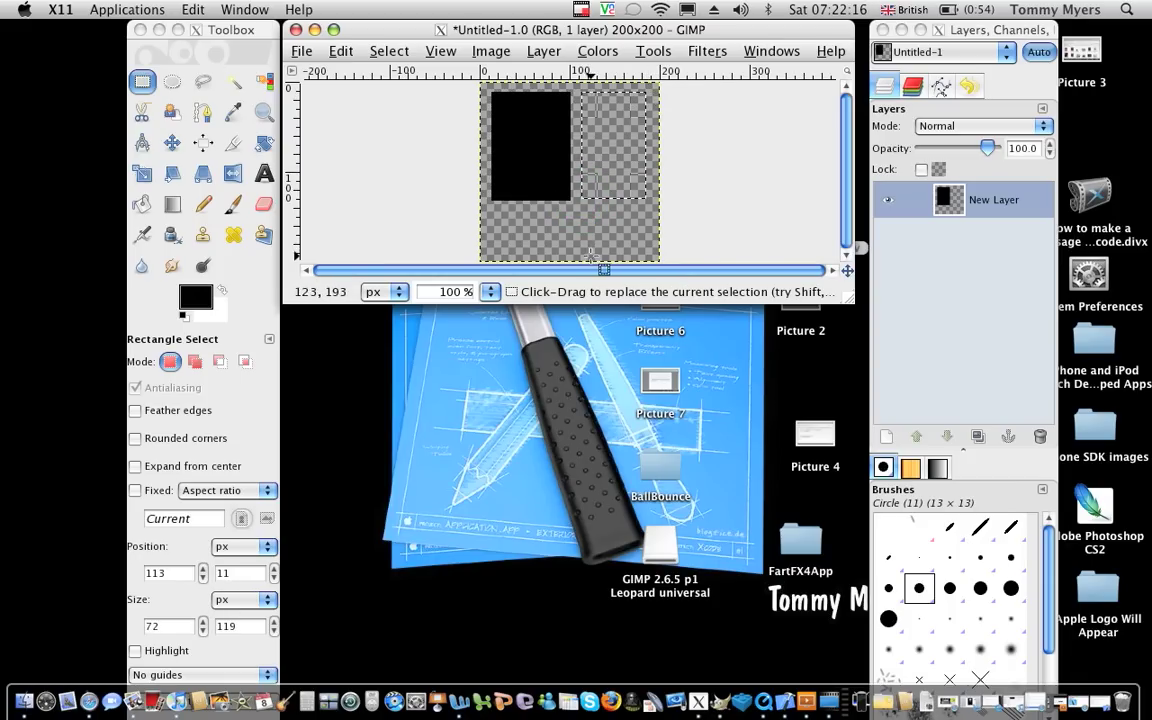
click(172, 234)
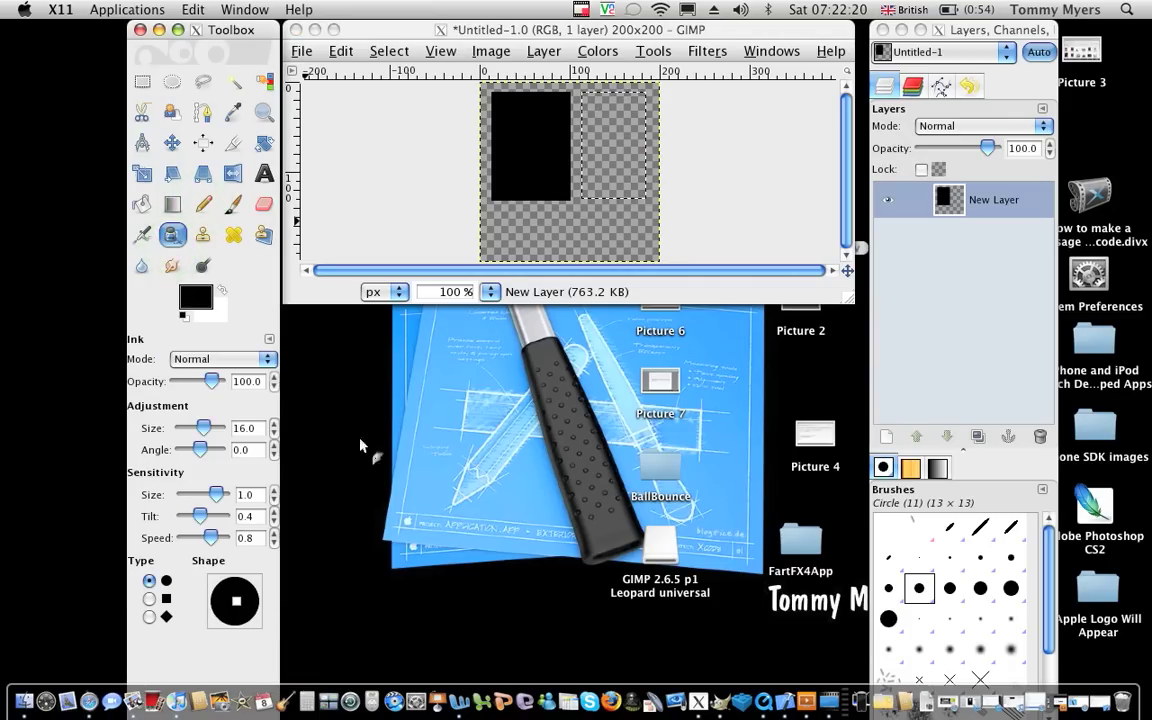
mouse_move(591, 125)
mouse_down()
mouse_move(594, 193)
mouse_move(613, 201)
mouse_move(641, 170)
mouse_up()
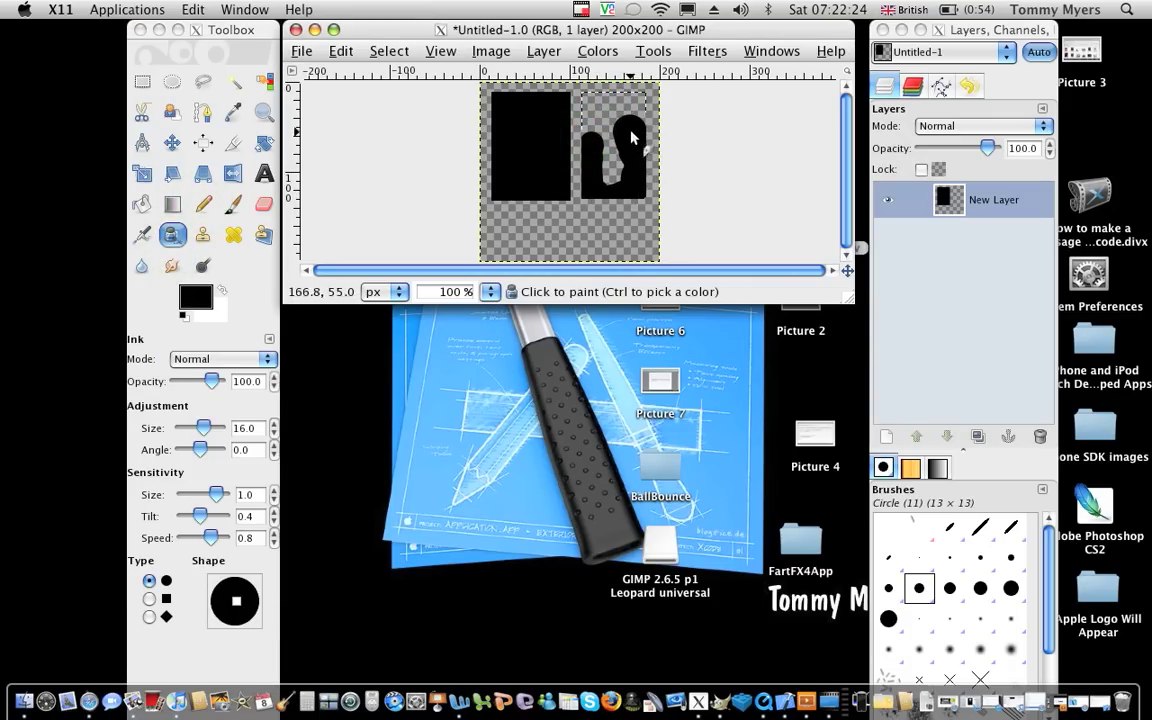
mouse_move(637, 113)
mouse_down()
mouse_move(601, 107)
mouse_move(606, 175)
mouse_up()
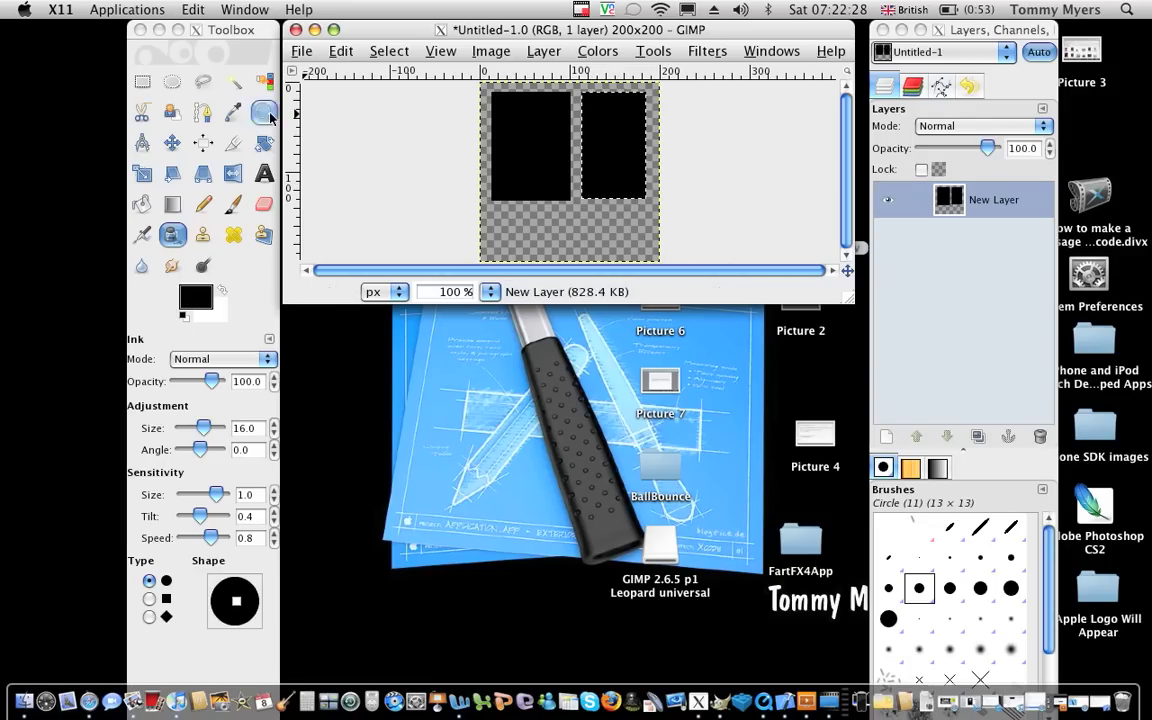
Step: Make an elliptical selection below the rectangles and ink it into a solid black circle
click(170, 87)
click(170, 87)
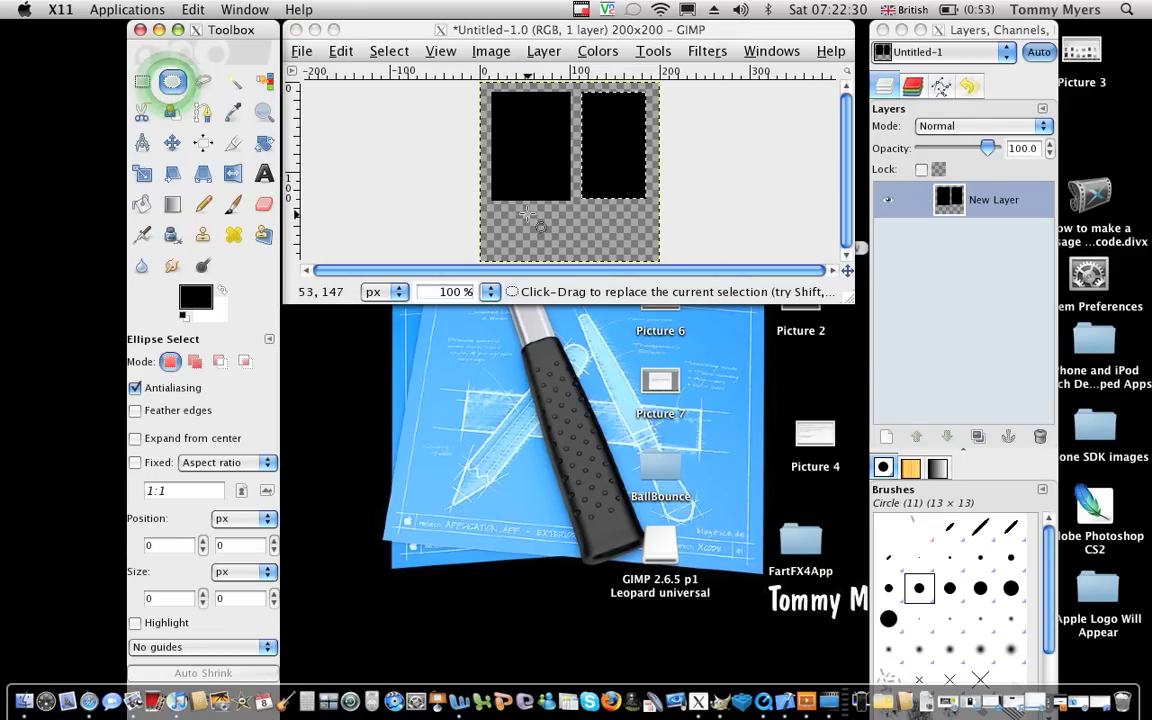
click(538, 204)
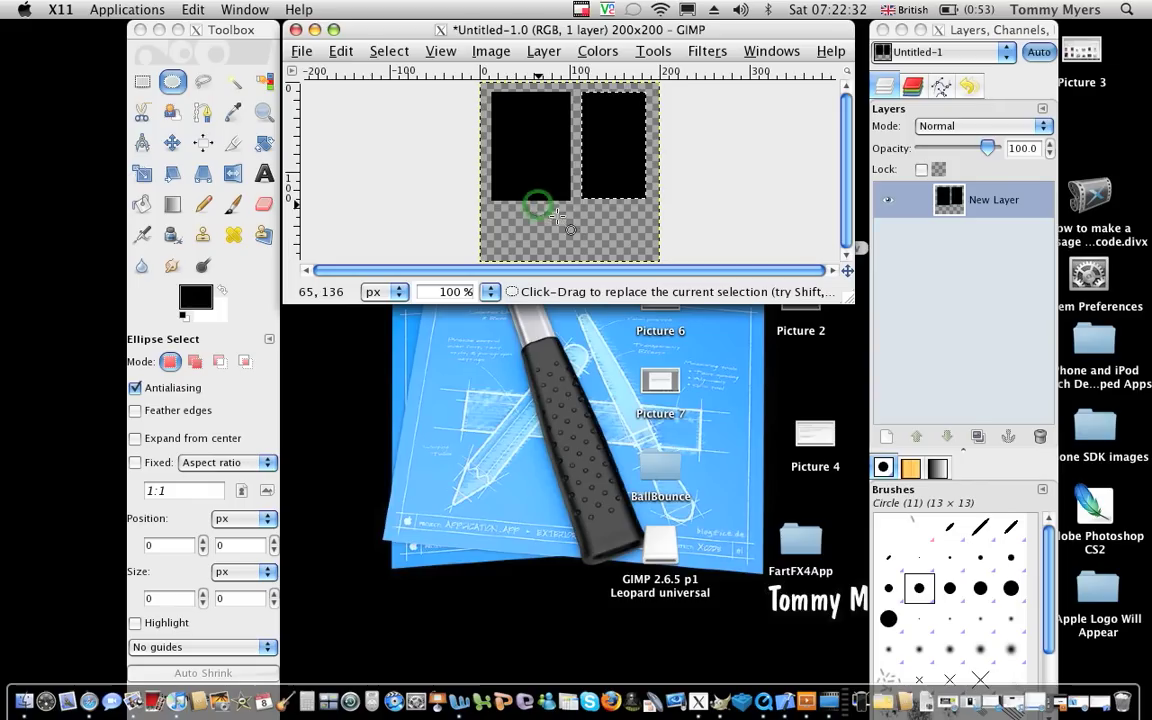
drag(597, 253, 540, 204)
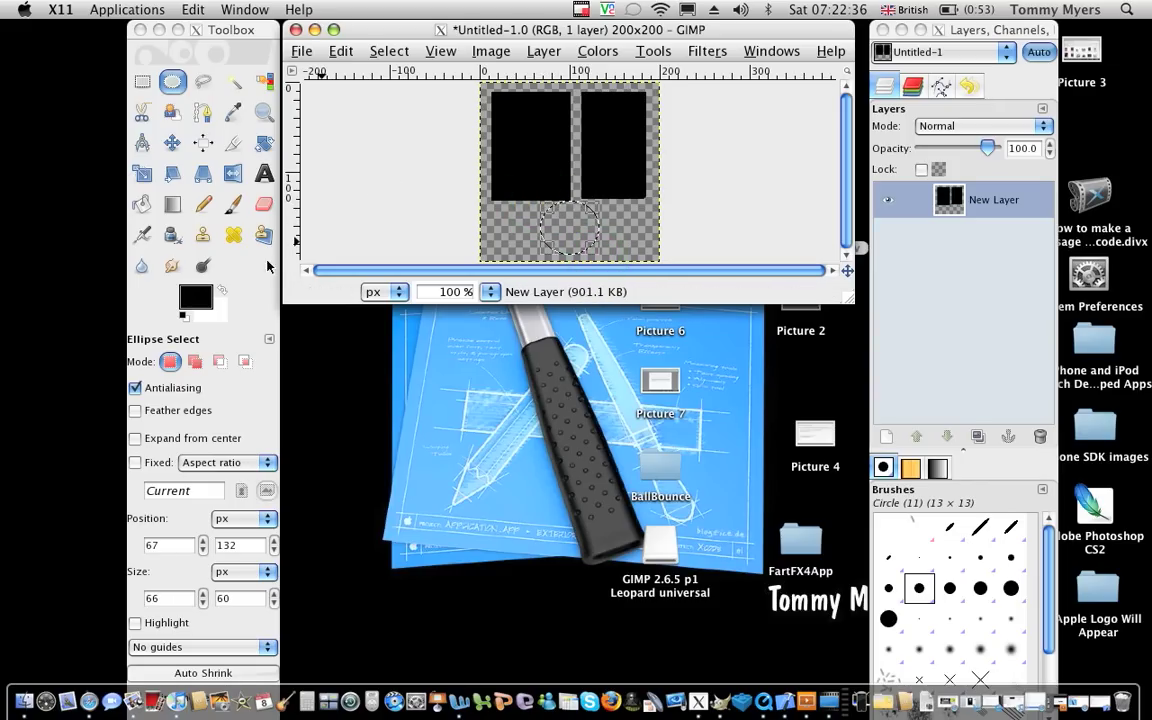
click(172, 234)
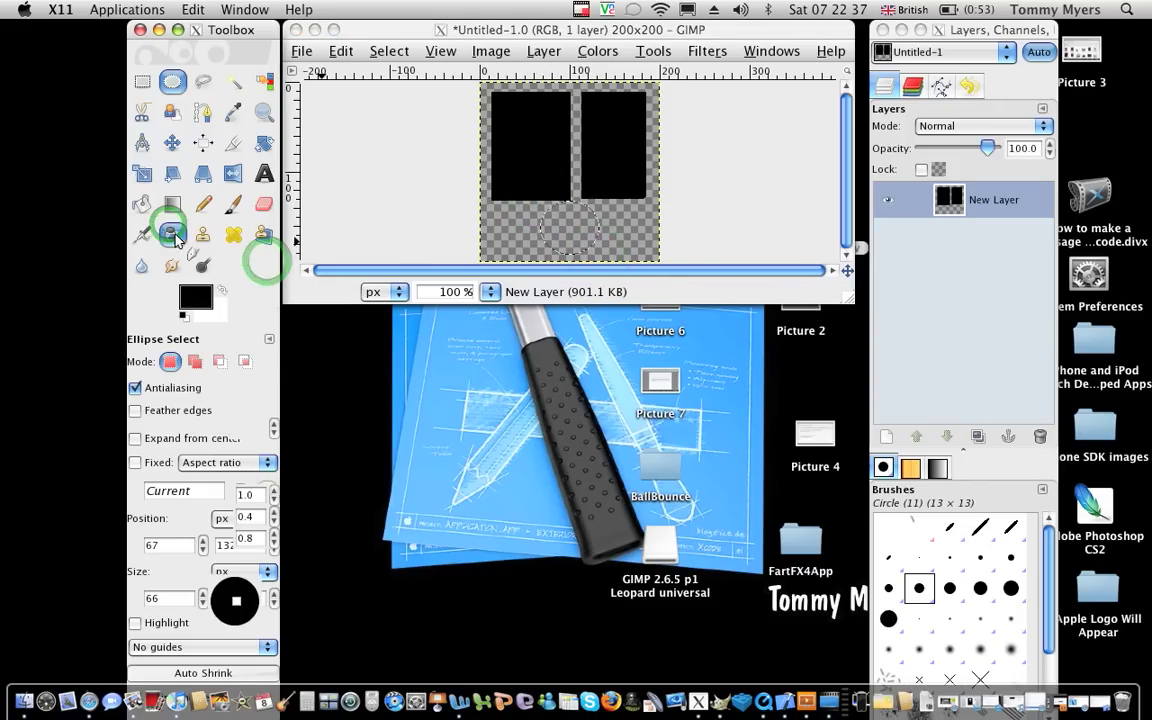
click(527, 226)
mouse_move(527, 226)
mouse_down()
mouse_move(585, 212)
mouse_move(594, 234)
mouse_move(560, 239)
mouse_up()
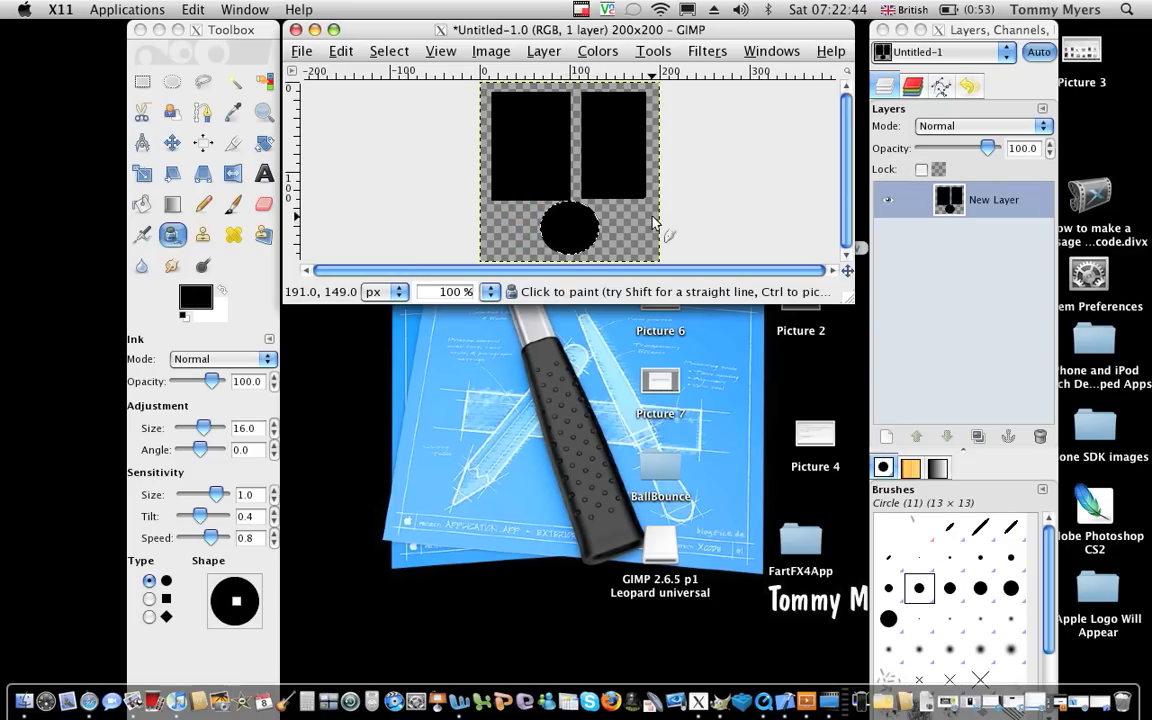
Step: Scale the image from 200×200 to 35 pixels wide, height following to 35
click(493, 53)
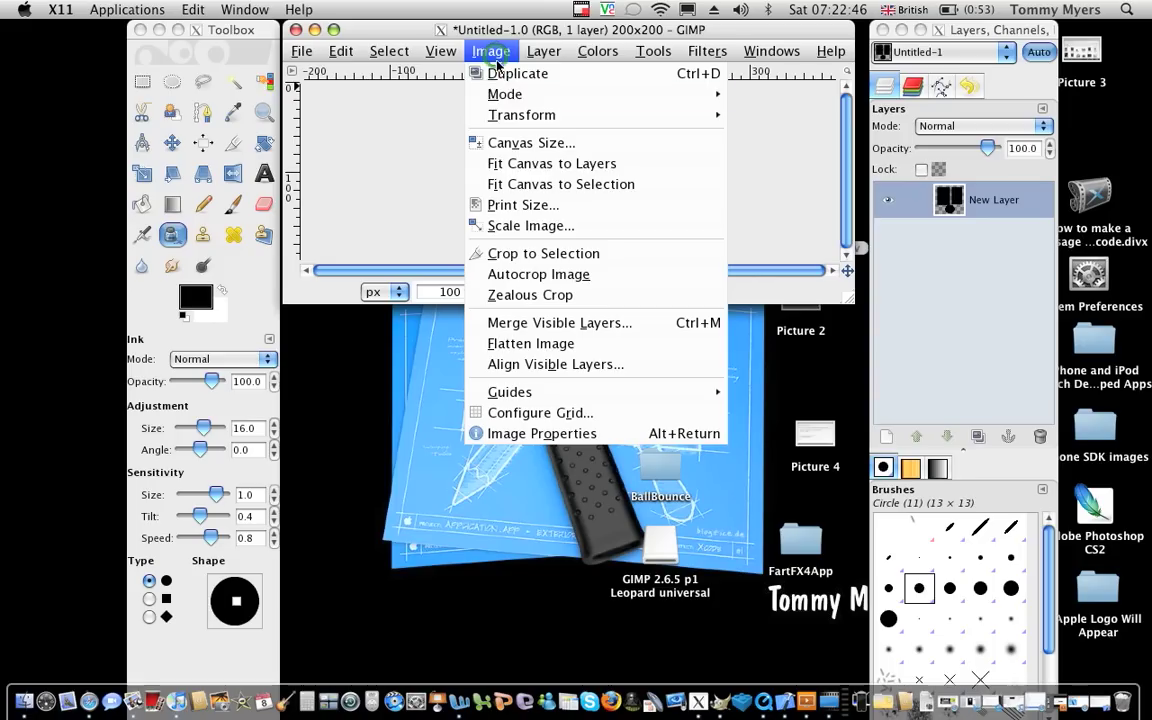
click(514, 226)
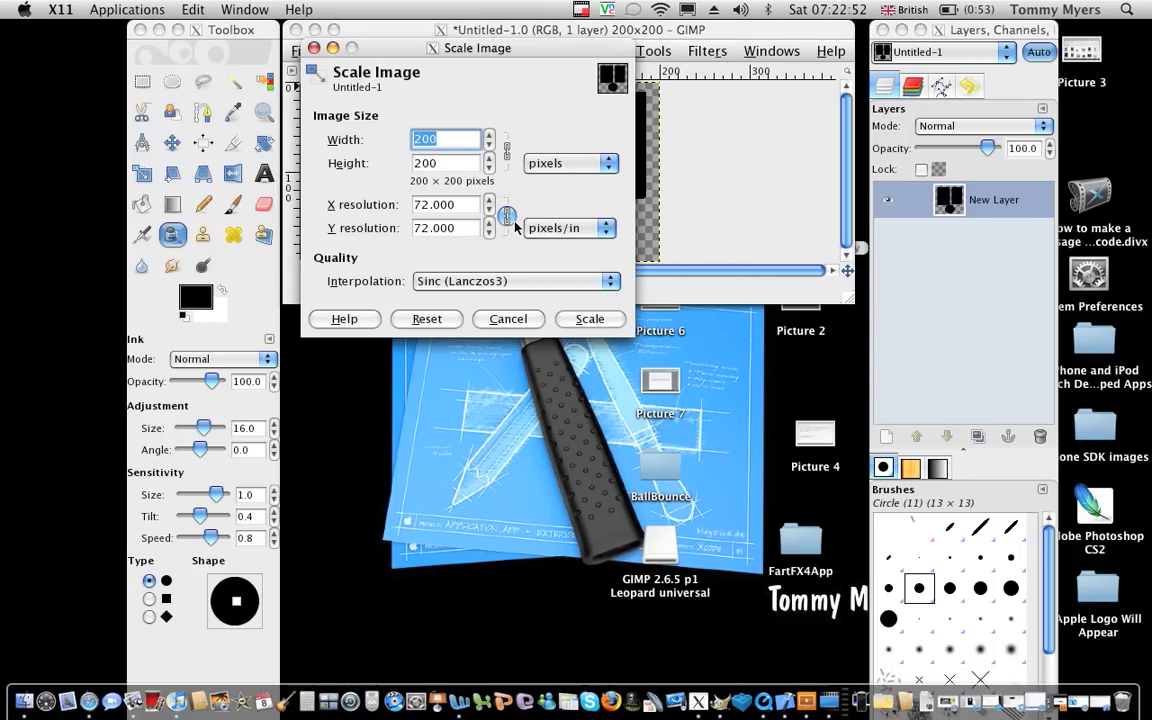
text(35)
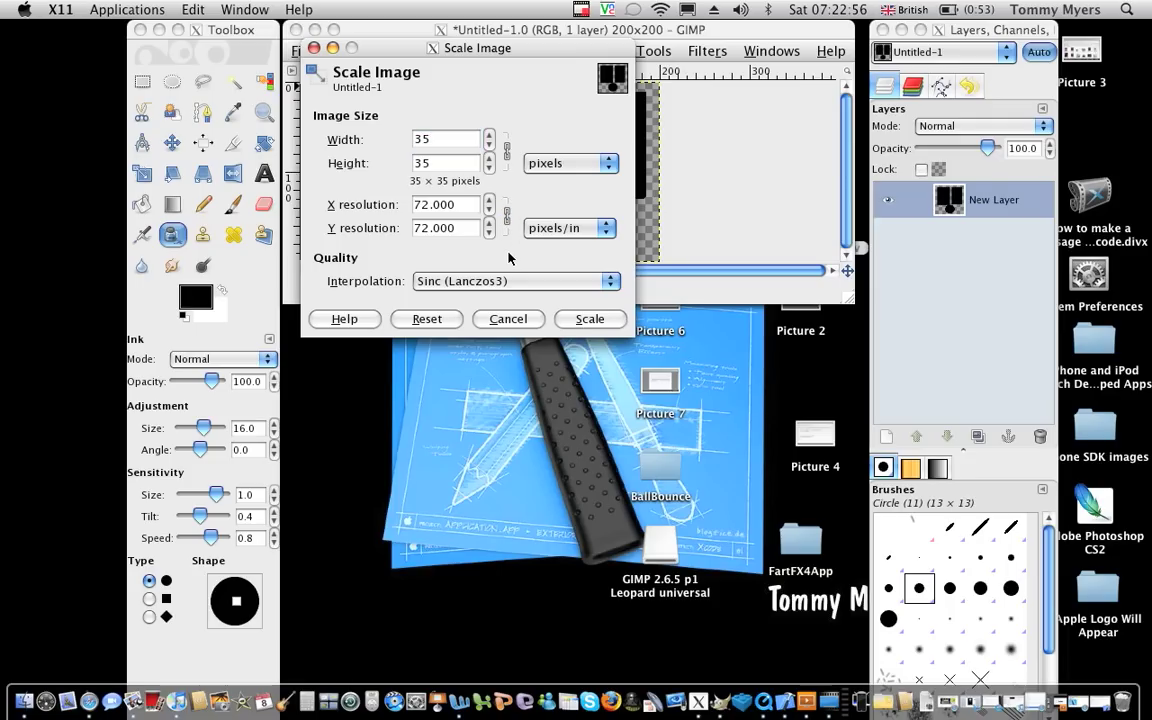
click(592, 319)
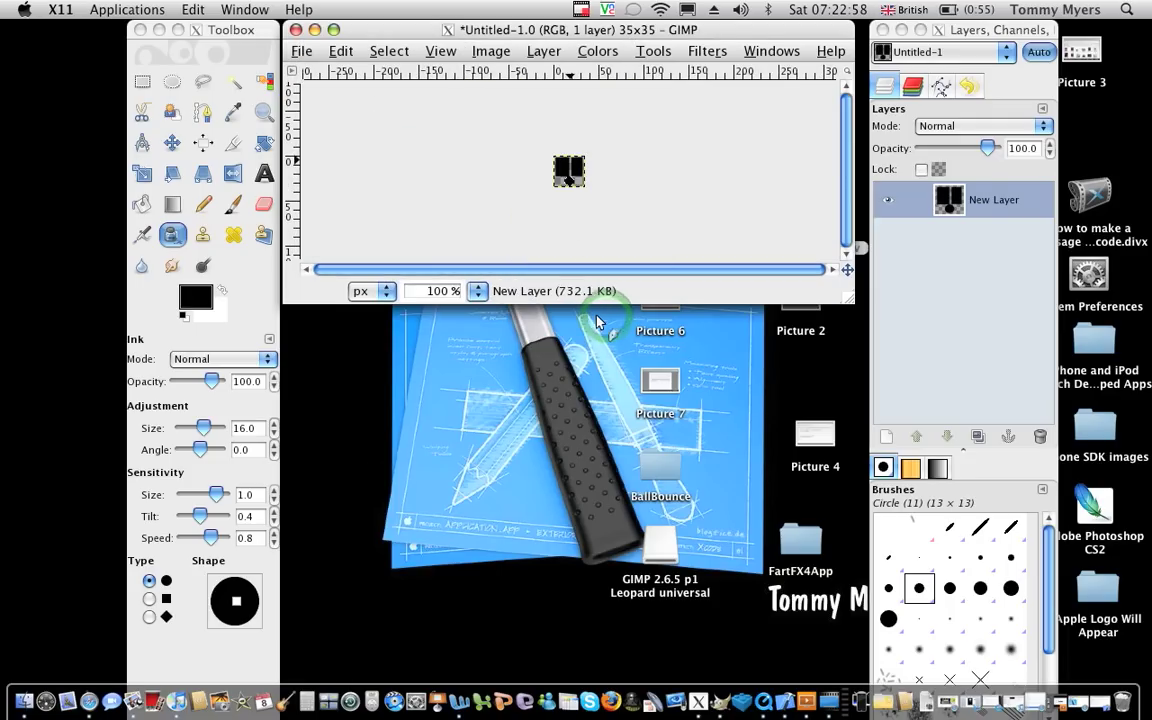
Step: Start Save As and enter the file name TabBarIcon
click(313, 52)
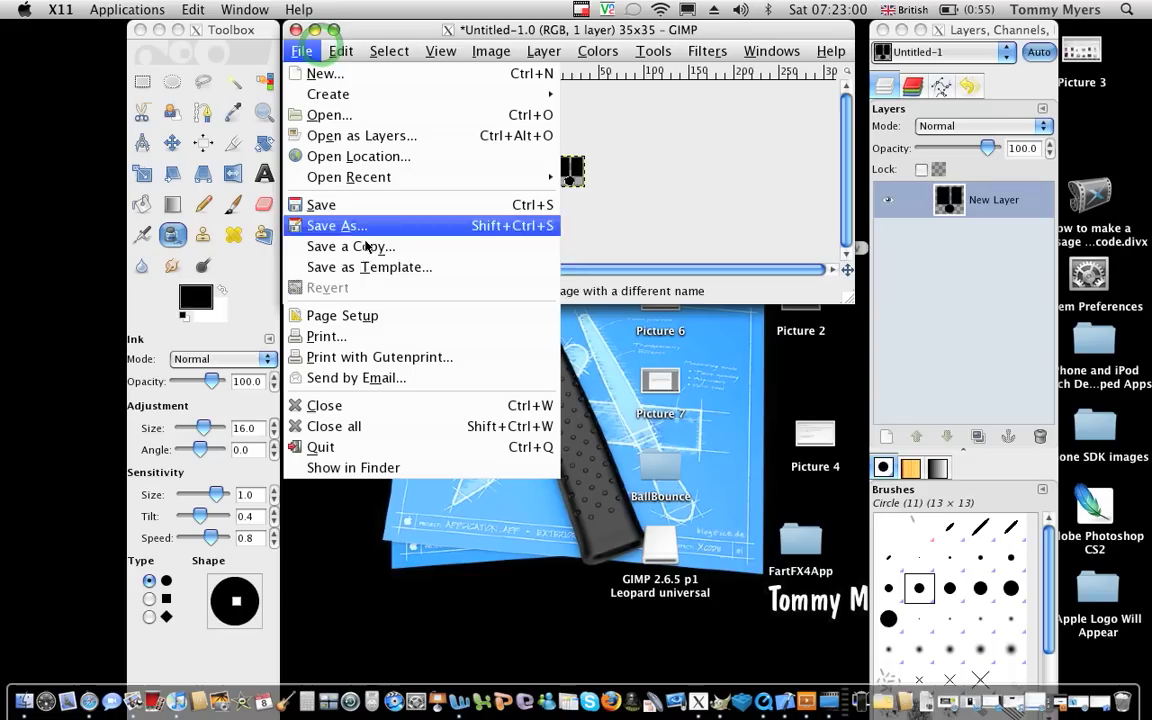
click(368, 250)
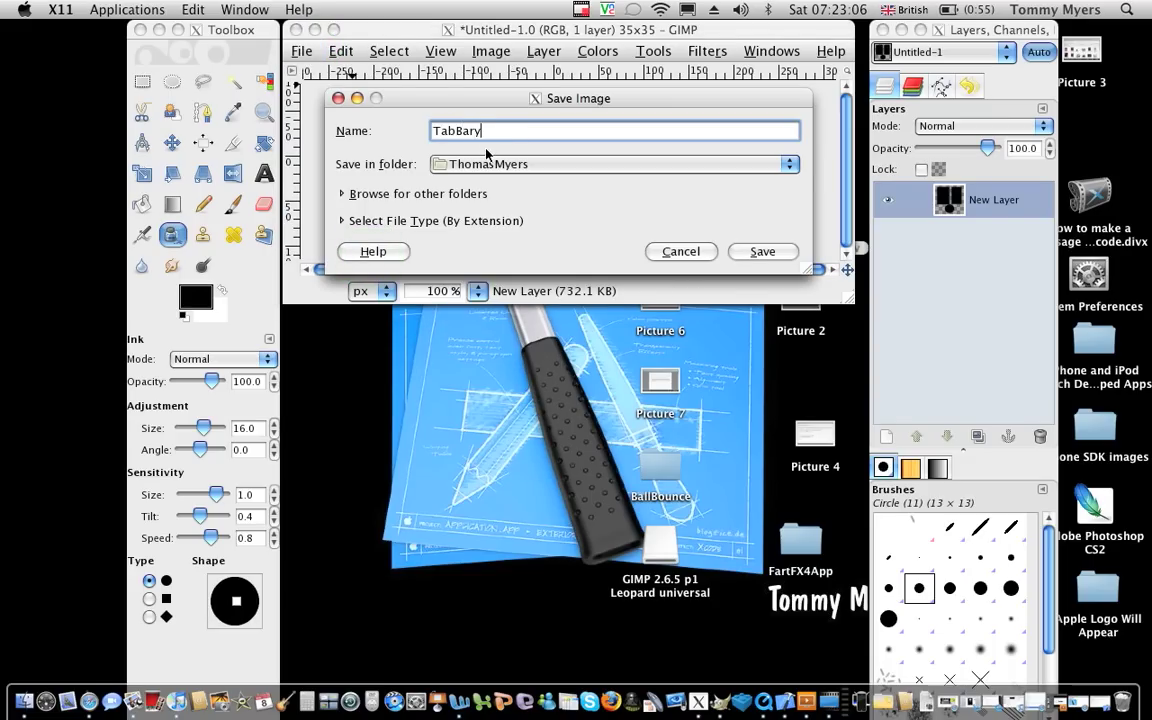
text(TabBarIcon)
Step: Choose PNG image as the file type and save as TabBarIcon.png
click(433, 233)
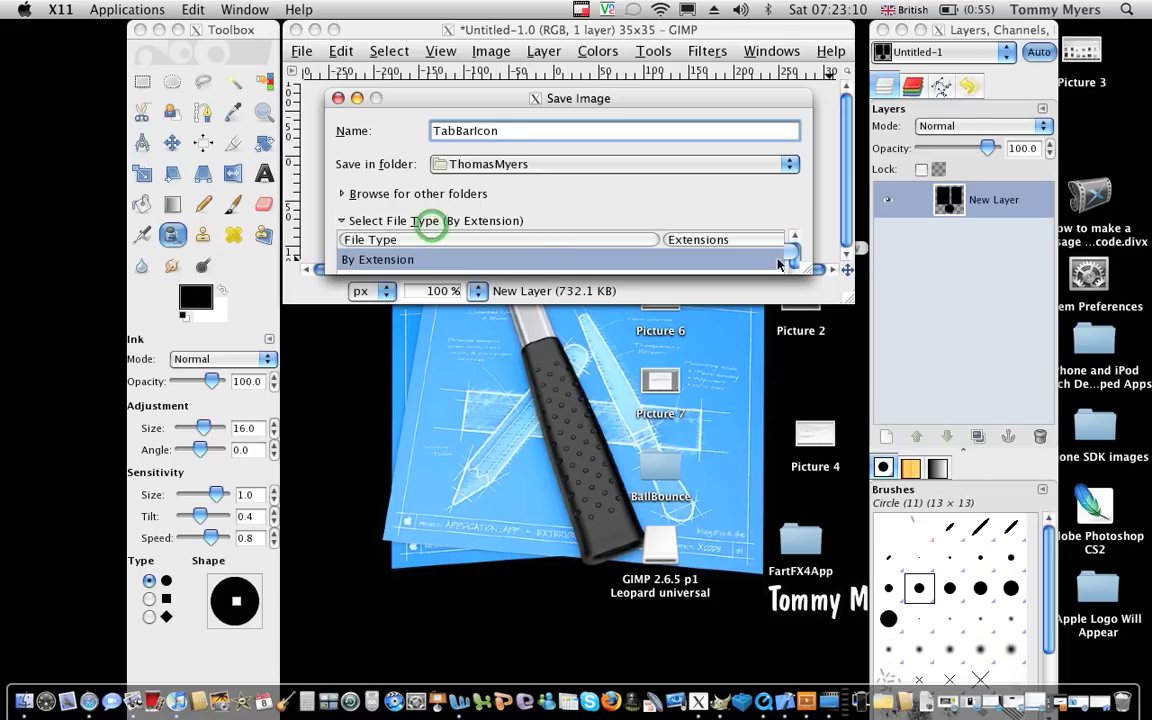
drag(806, 265, 808, 472)
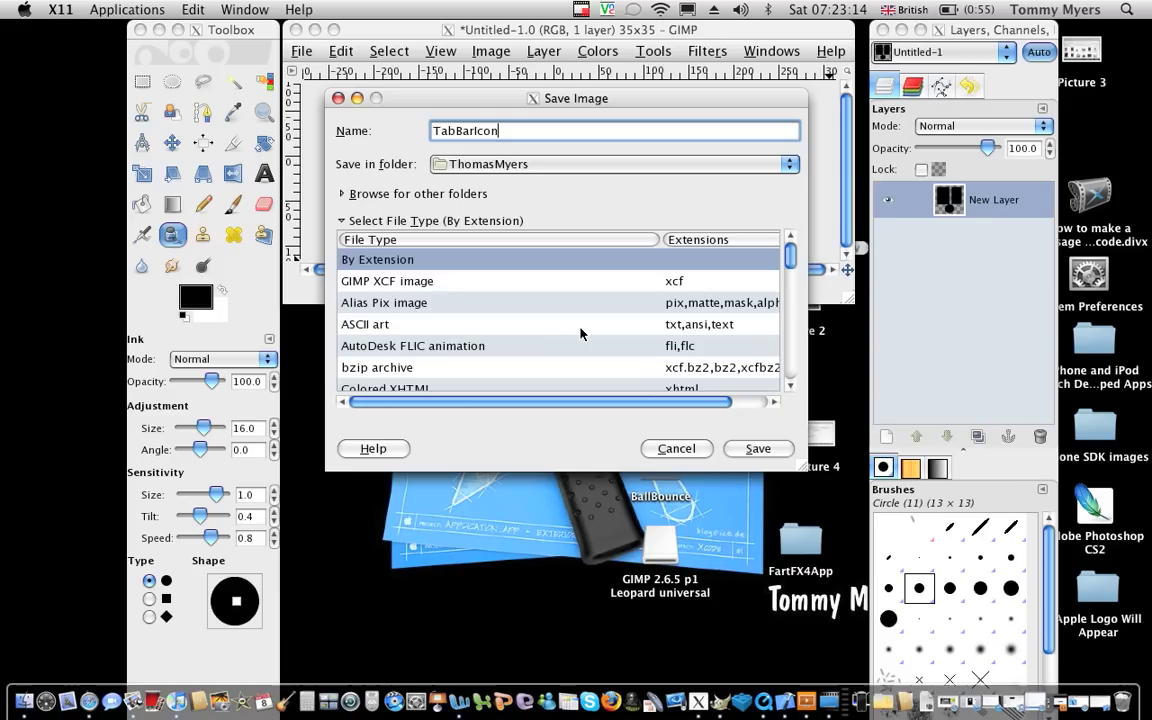
scroll(575, 332, down, 5)
scroll(575, 332, down, 1)
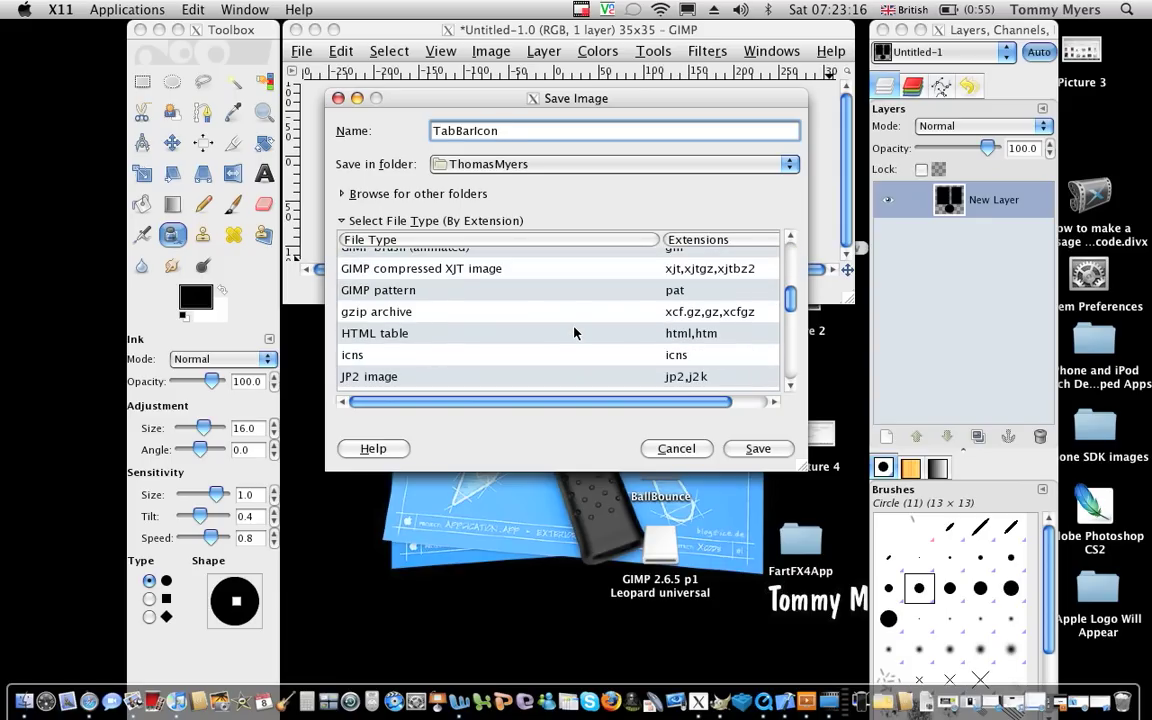
scroll(575, 332, down, 4)
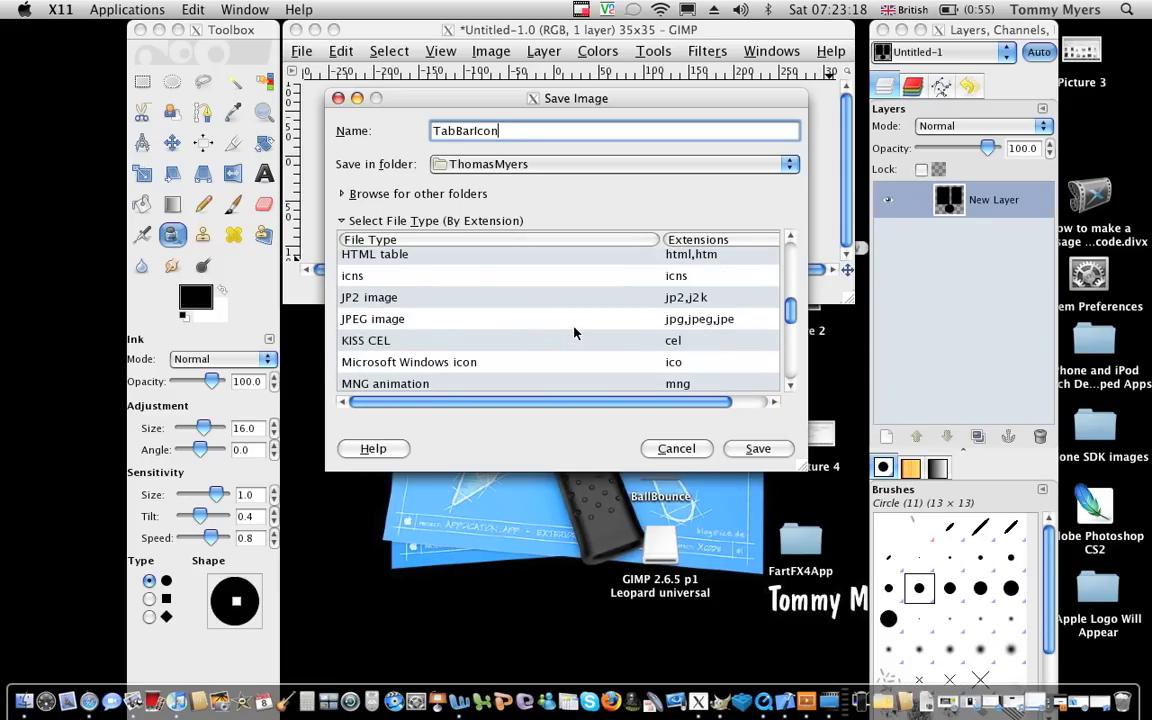
scroll(575, 332, up, 4)
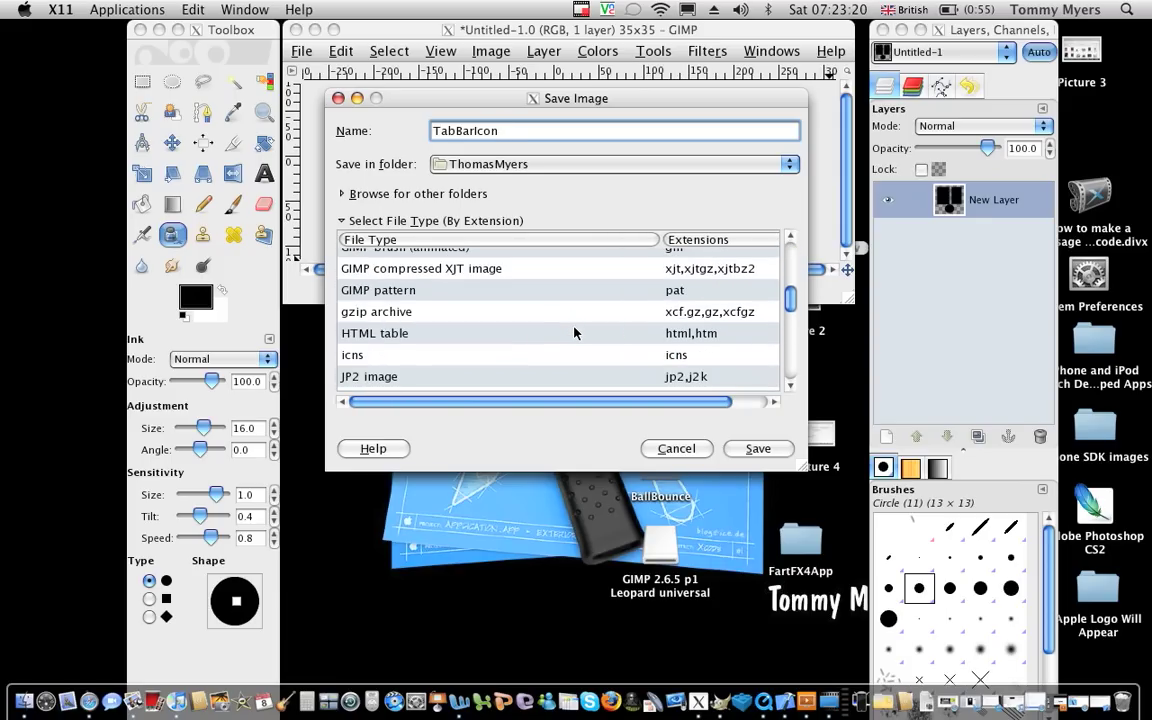
scroll(575, 332, up, 6)
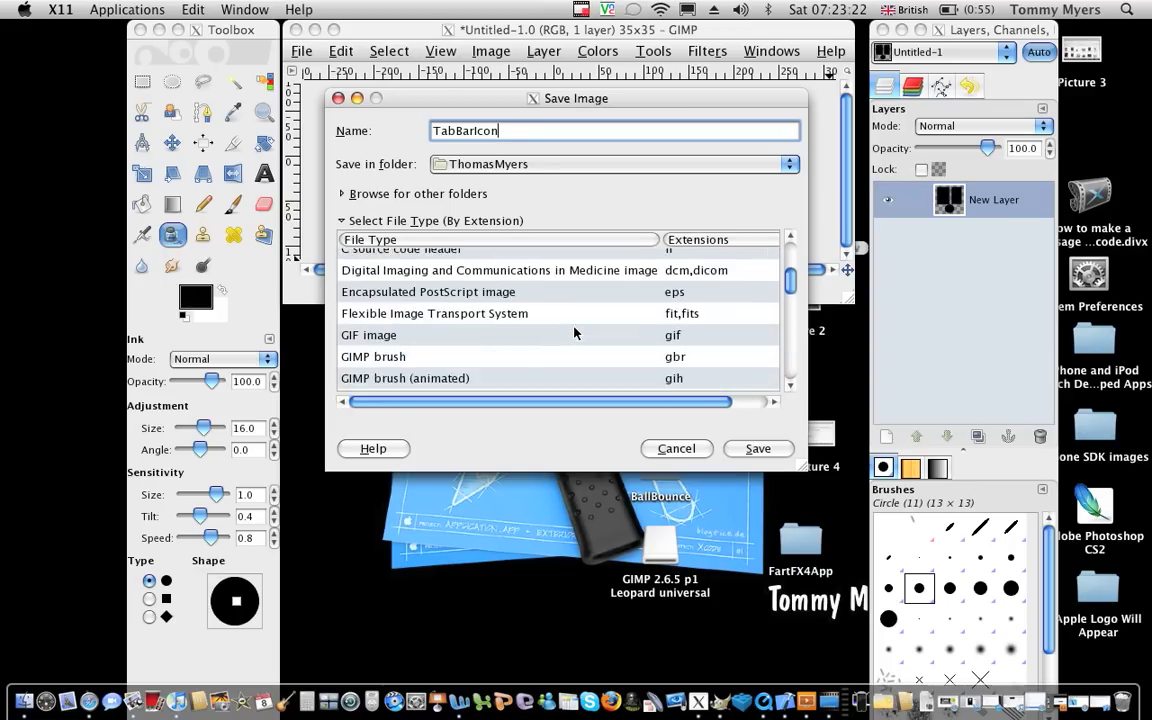
scroll(575, 332, up, 2)
scroll(575, 332, down, 8)
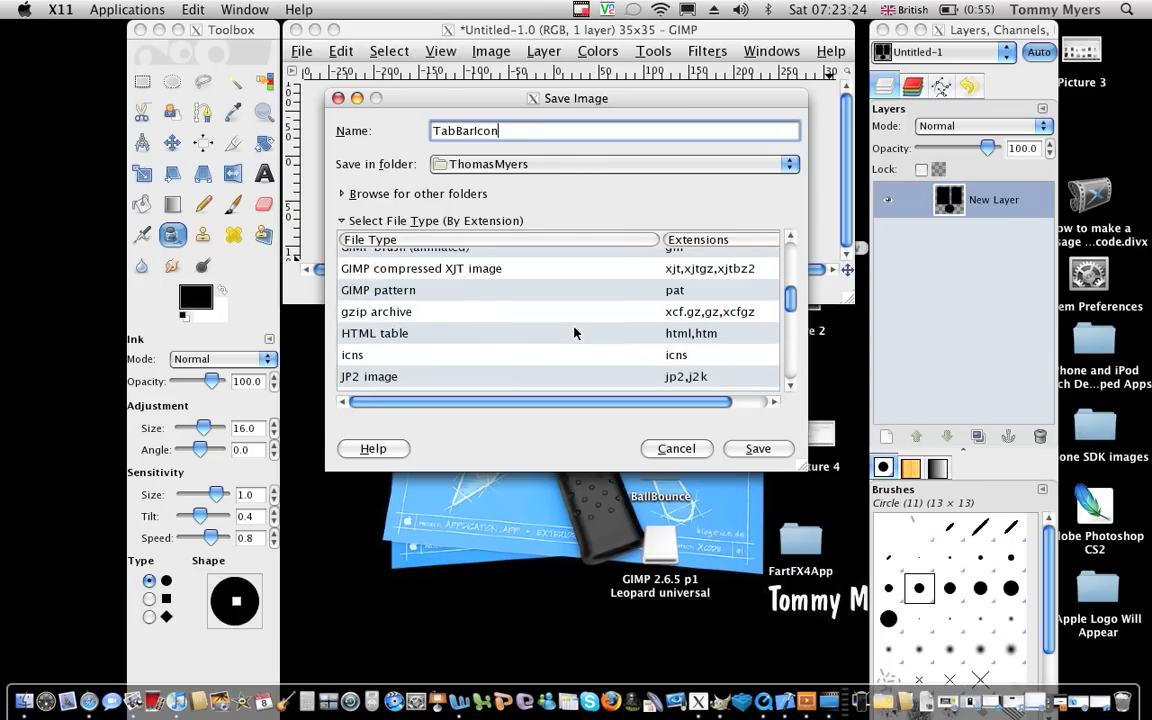
scroll(575, 332, down, 6)
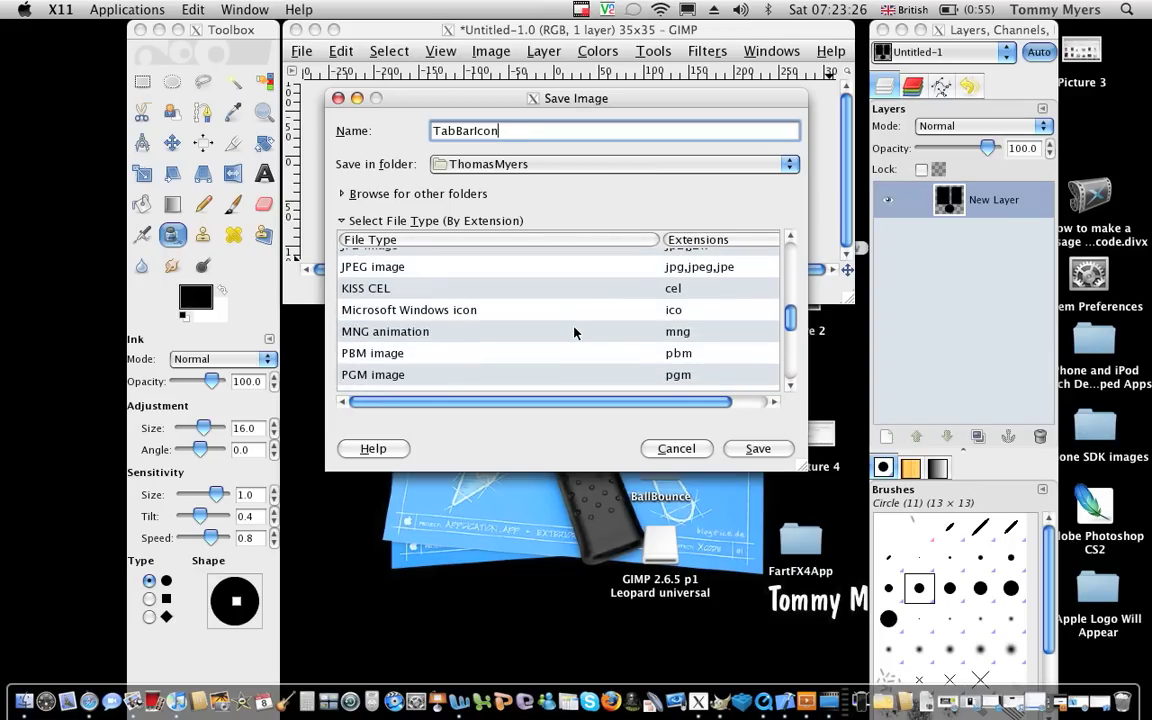
scroll(575, 332, down, 2)
click(468, 371)
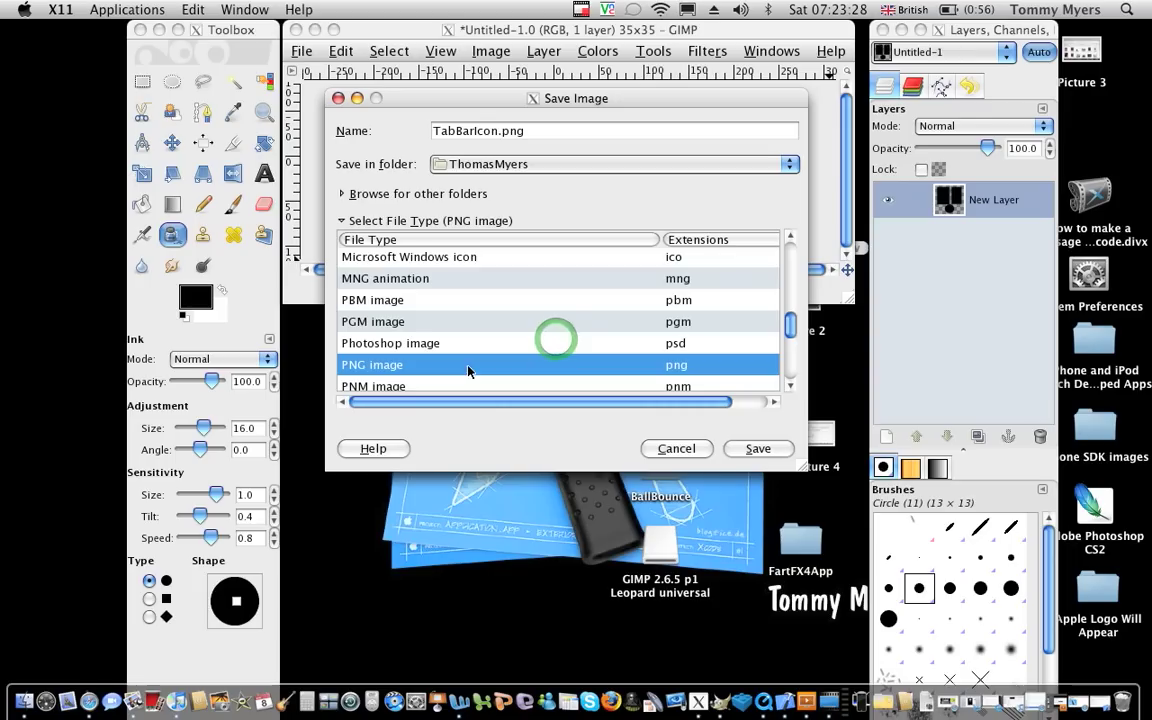
click(730, 448)
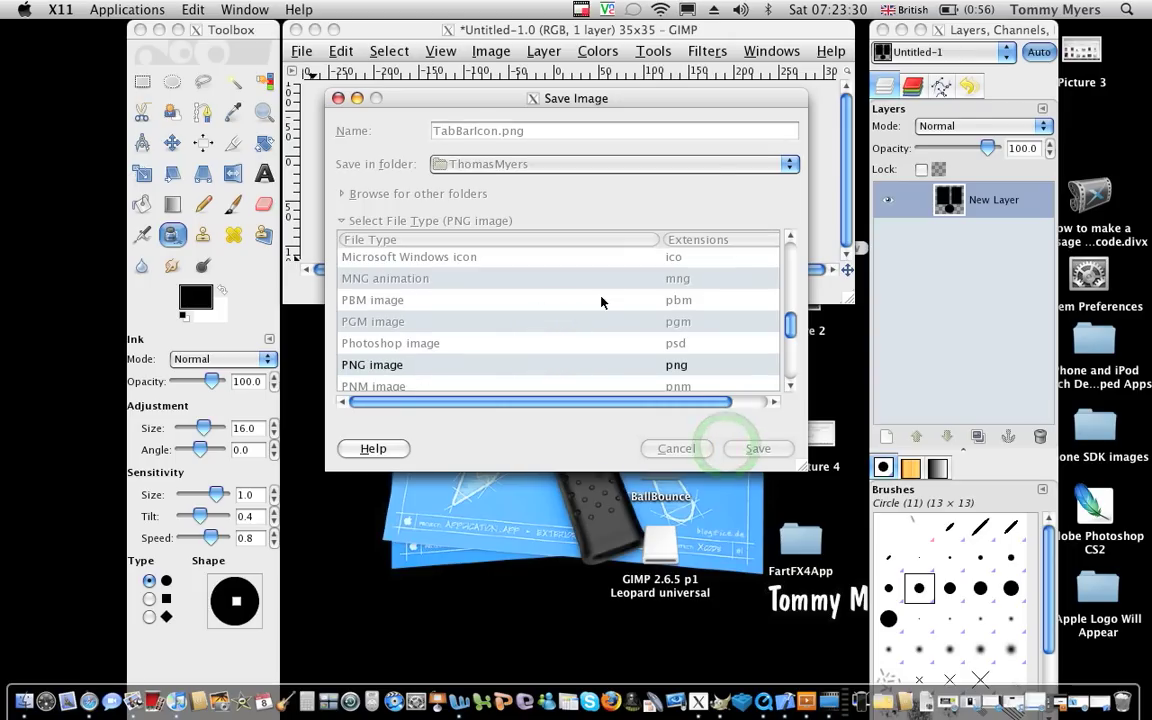
click(672, 400)
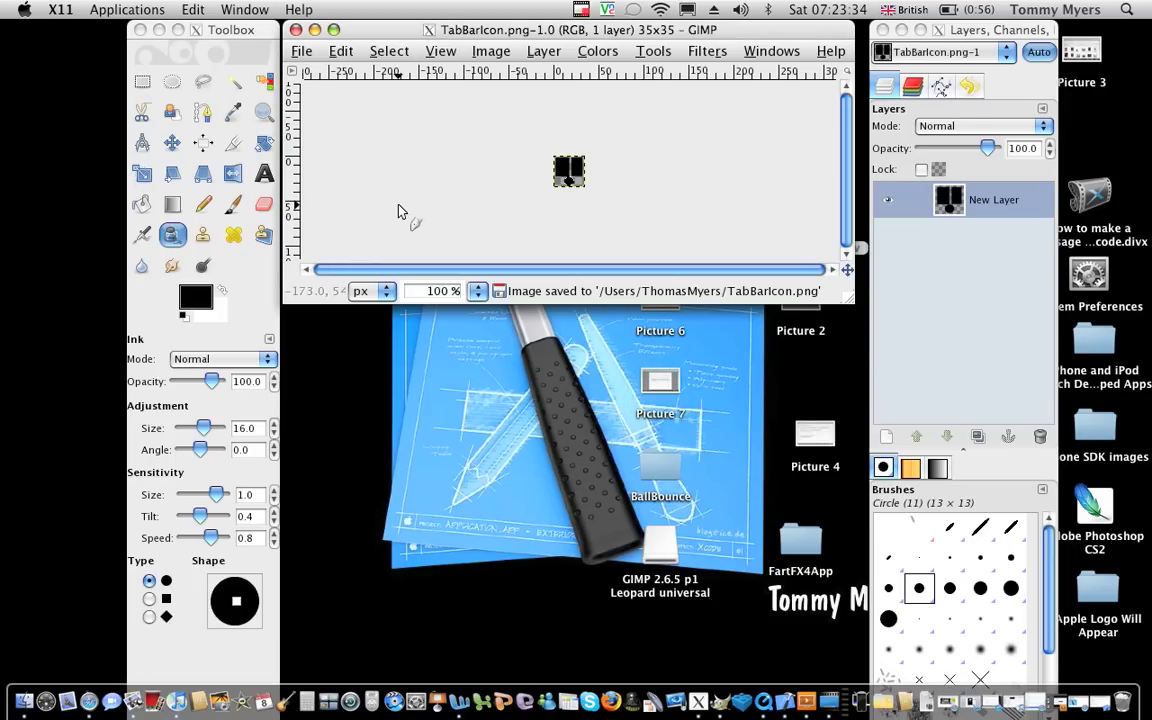
Step: Quit X11 and GIMP, then bring Xcode to the front
key(super+q)
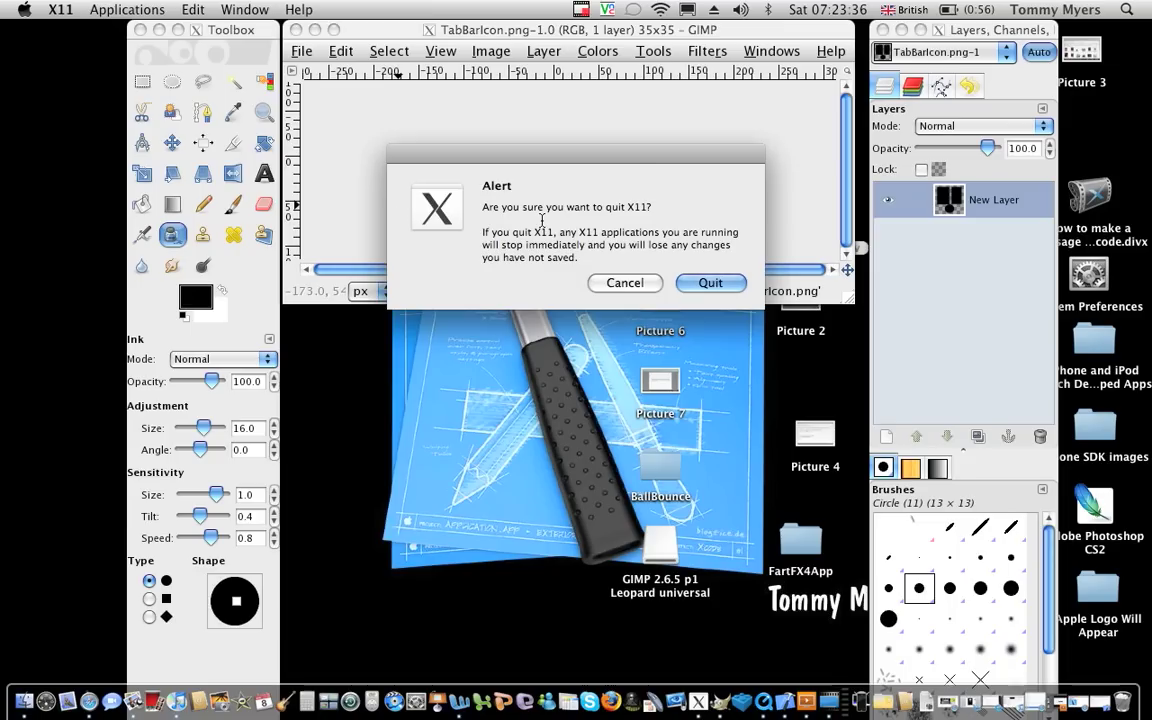
key(Return)
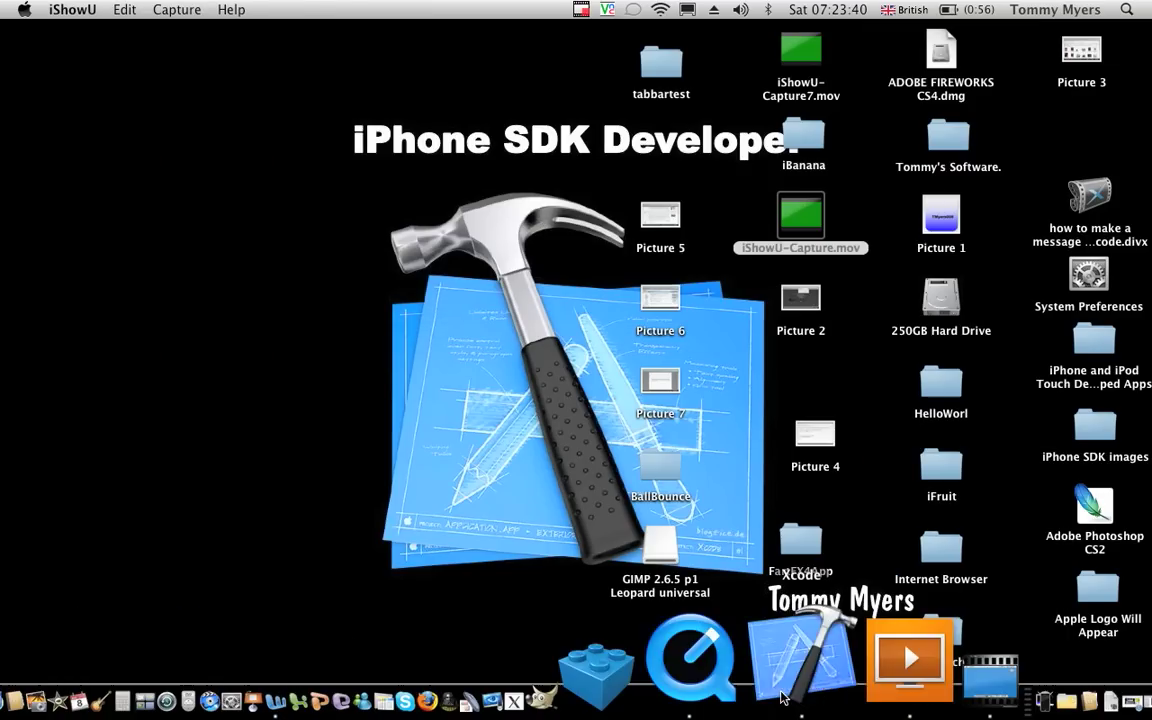
click(792, 668)
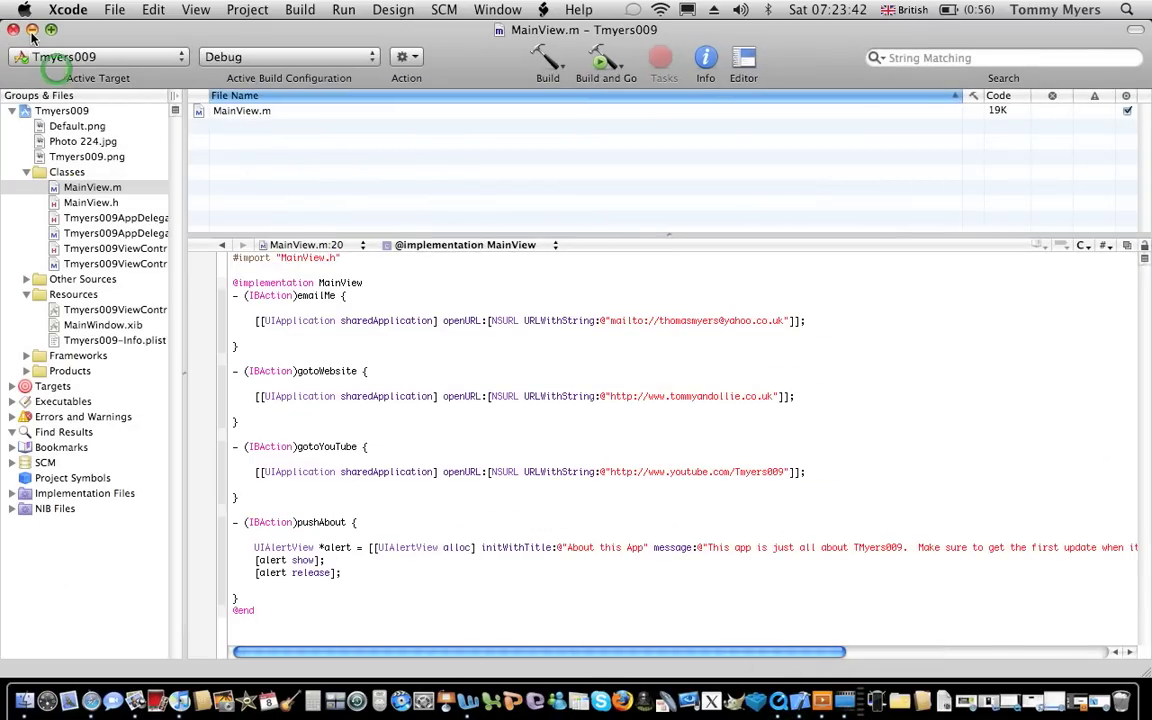
click(31, 30)
Step: Create a new Tab Bar Application project named testbar
click(114, 9)
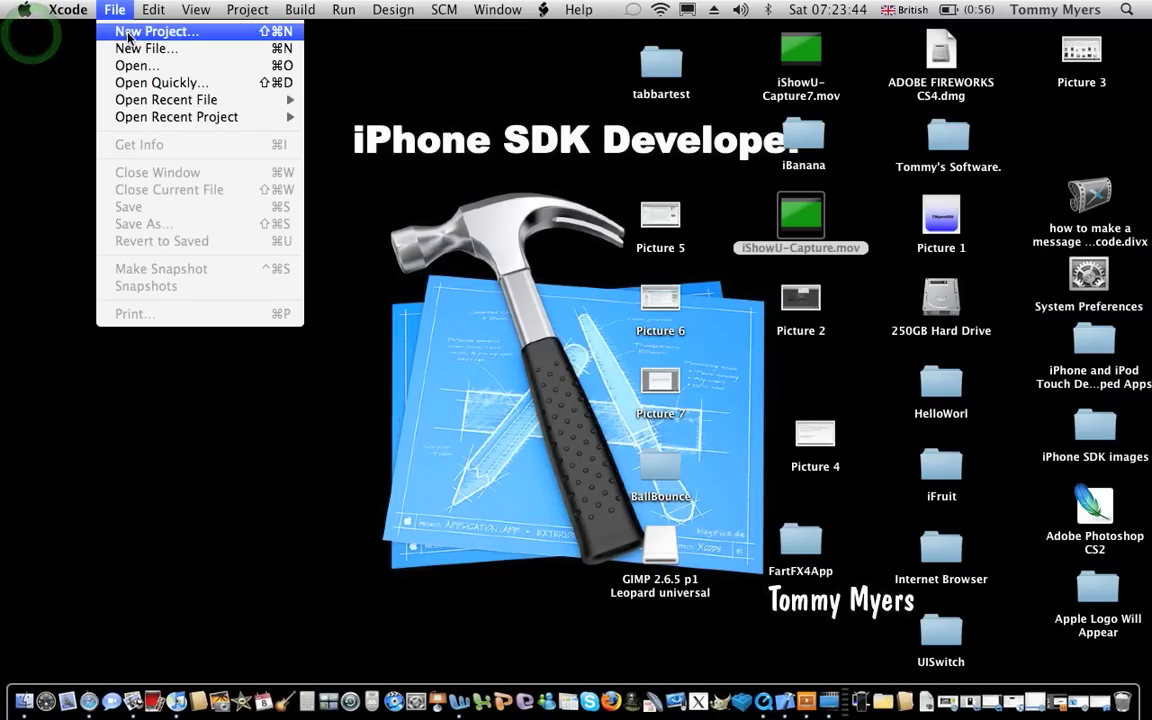
click(128, 38)
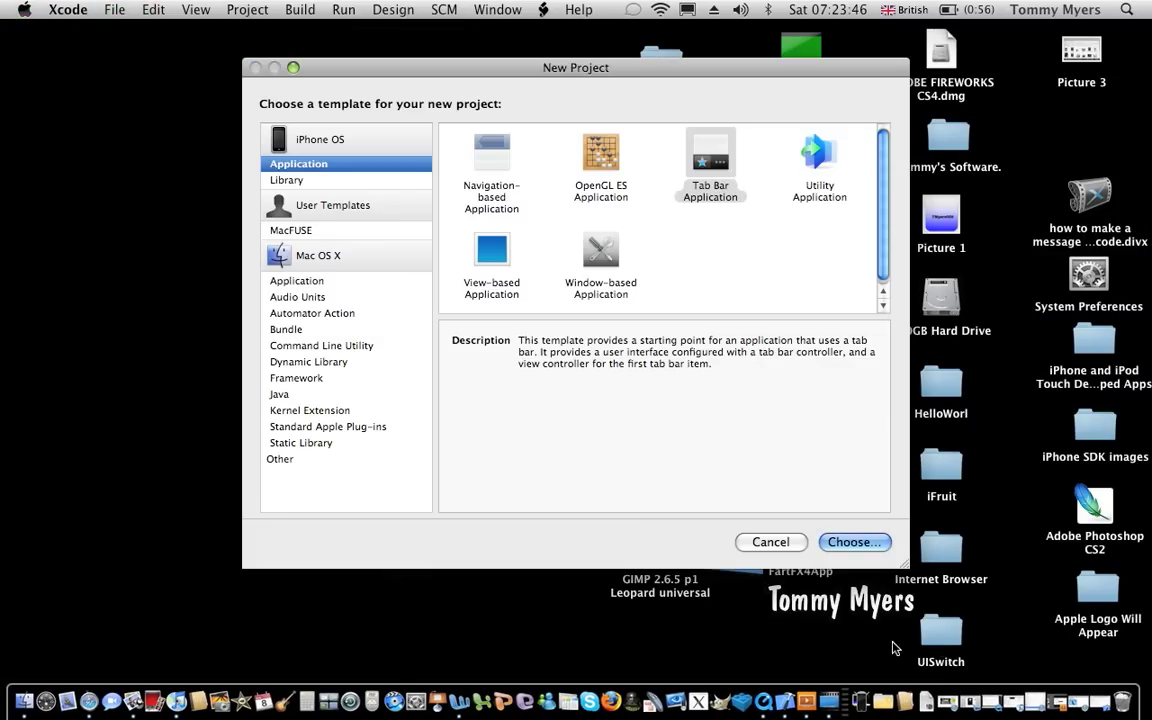
click(1000, 672)
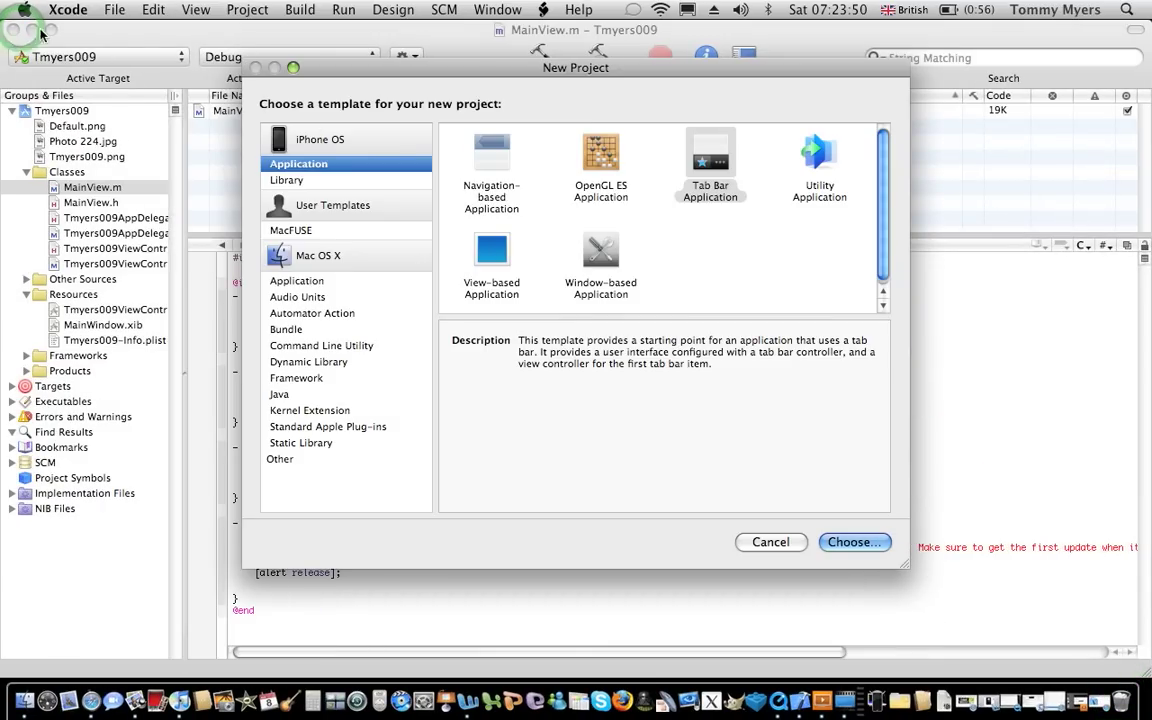
double_click(706, 143)
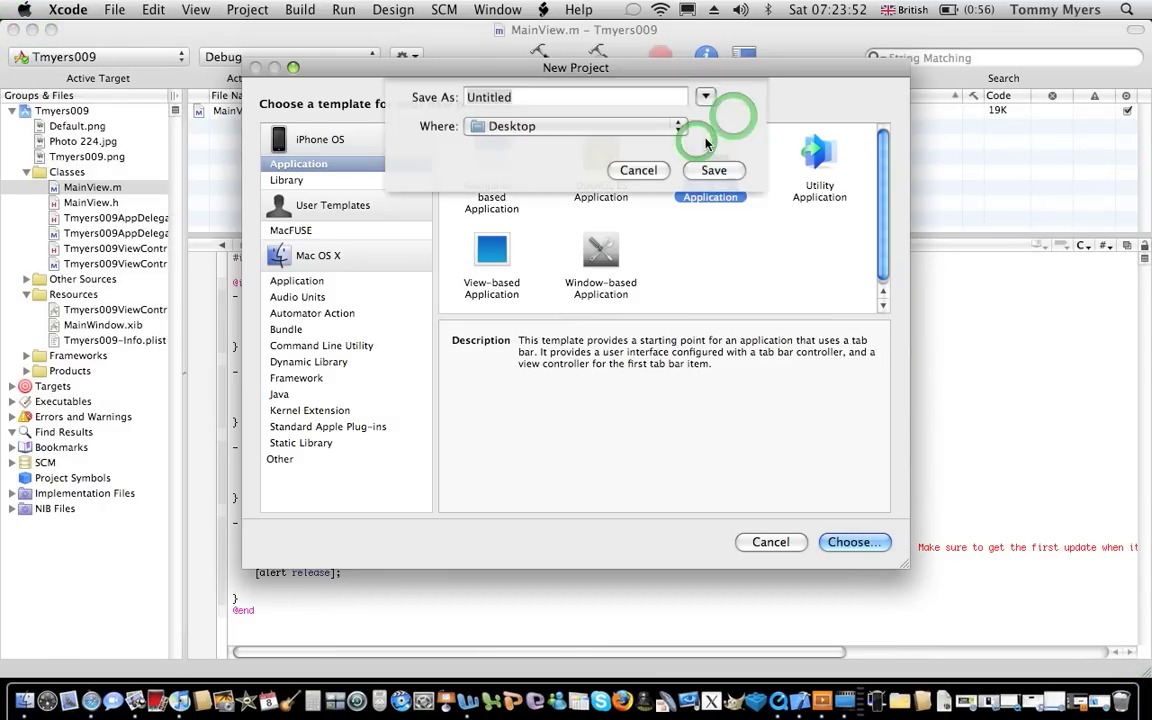
text(te)
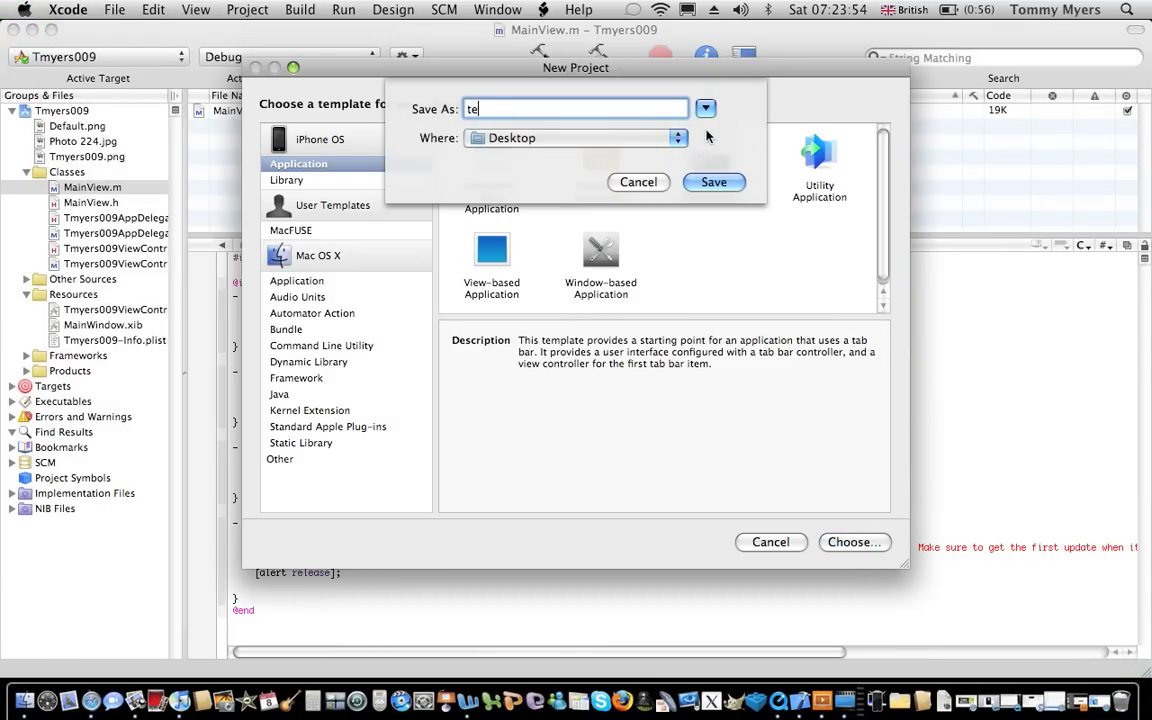
text(stbar)
key(Return)
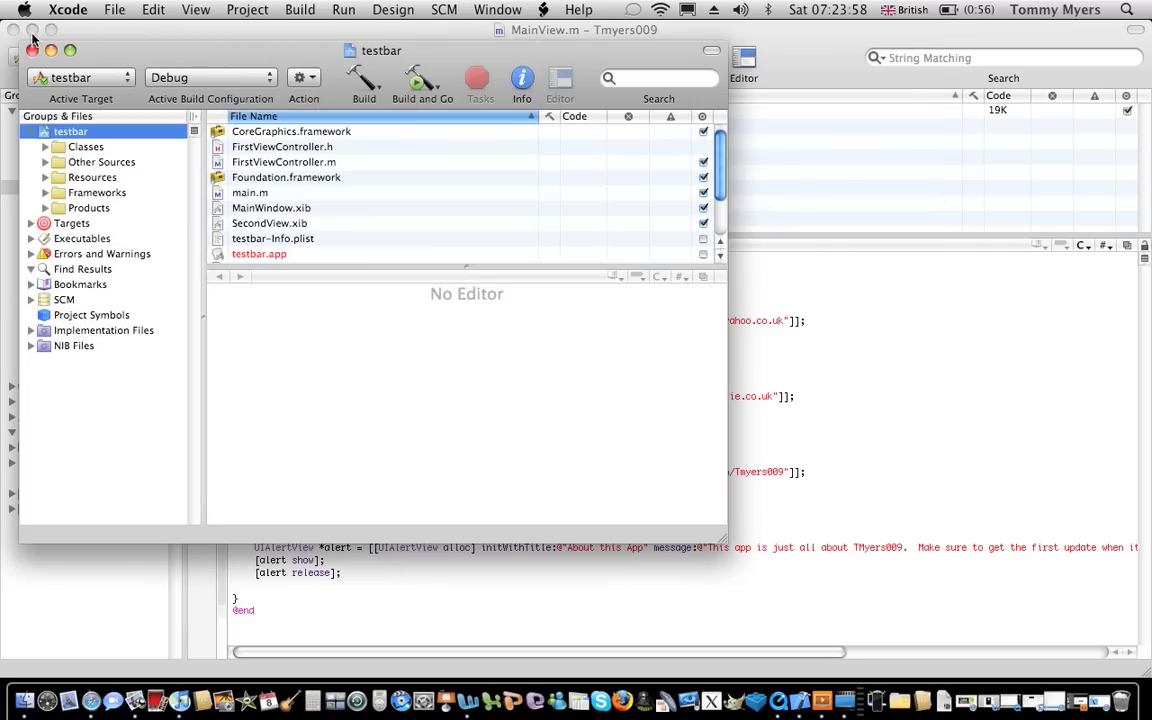
click(12, 30)
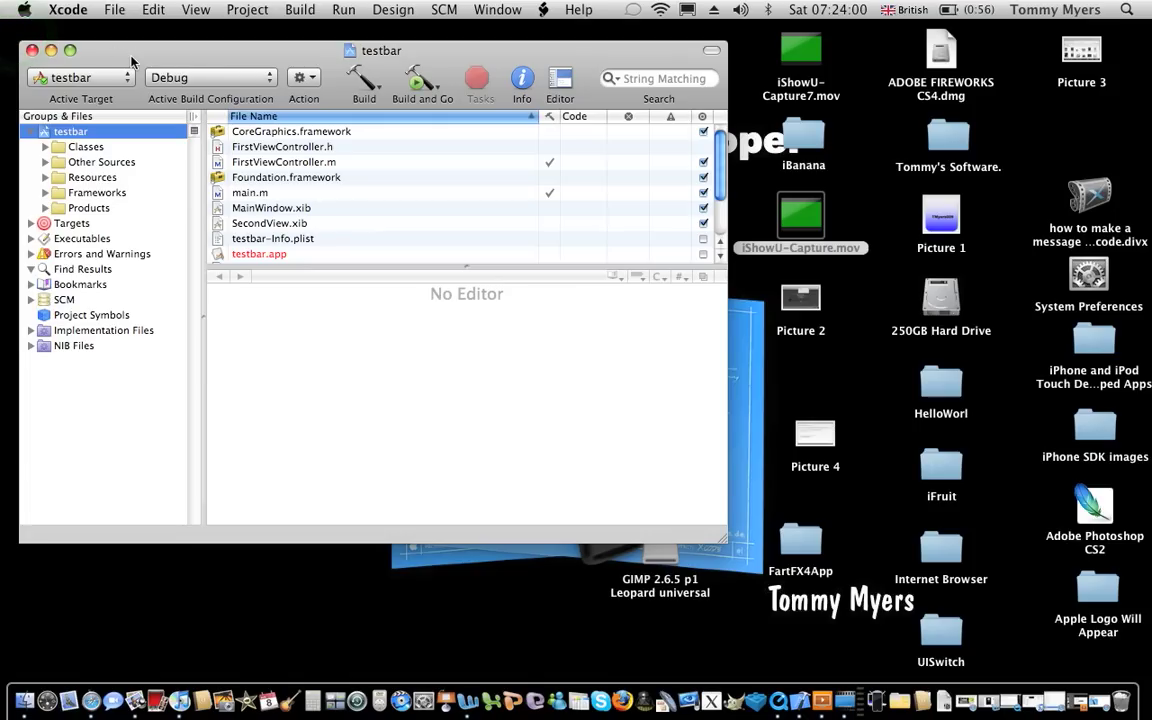
Step: In a Finder window, drag TabBarIcon.png out of the home folder onto the desktop
click(126, 598)
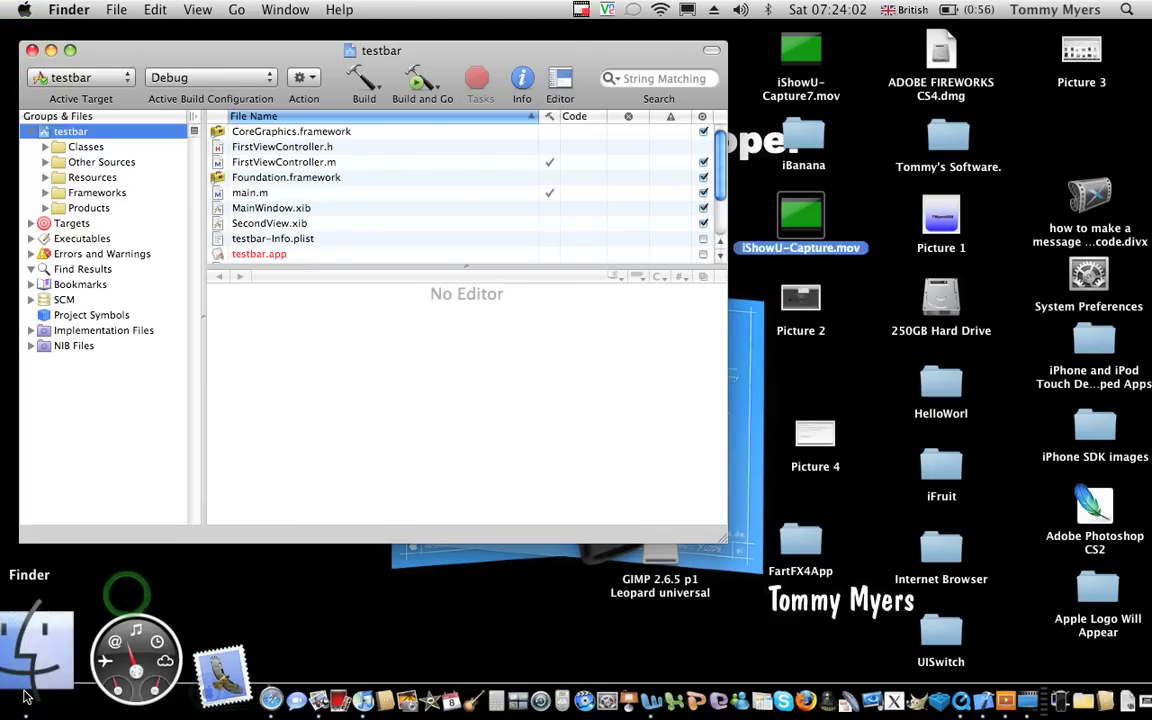
key(super+shift+c)
click(347, 332)
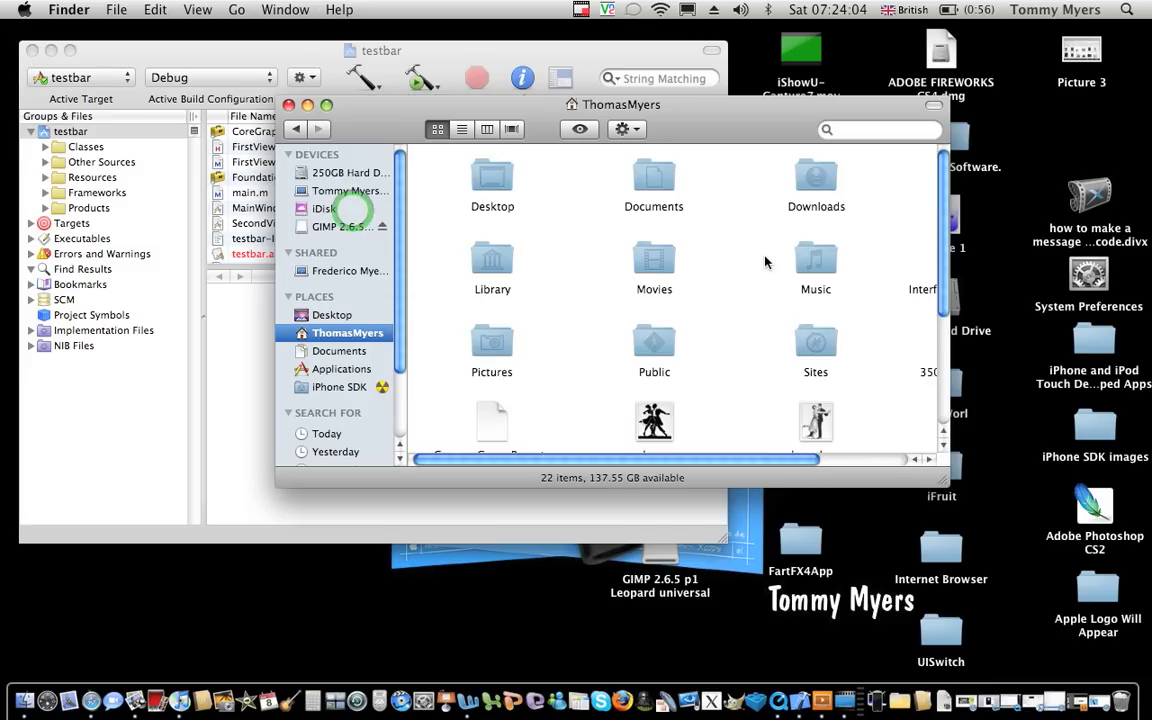
scroll(688, 229, down, 5)
drag(654, 398, 518, 643)
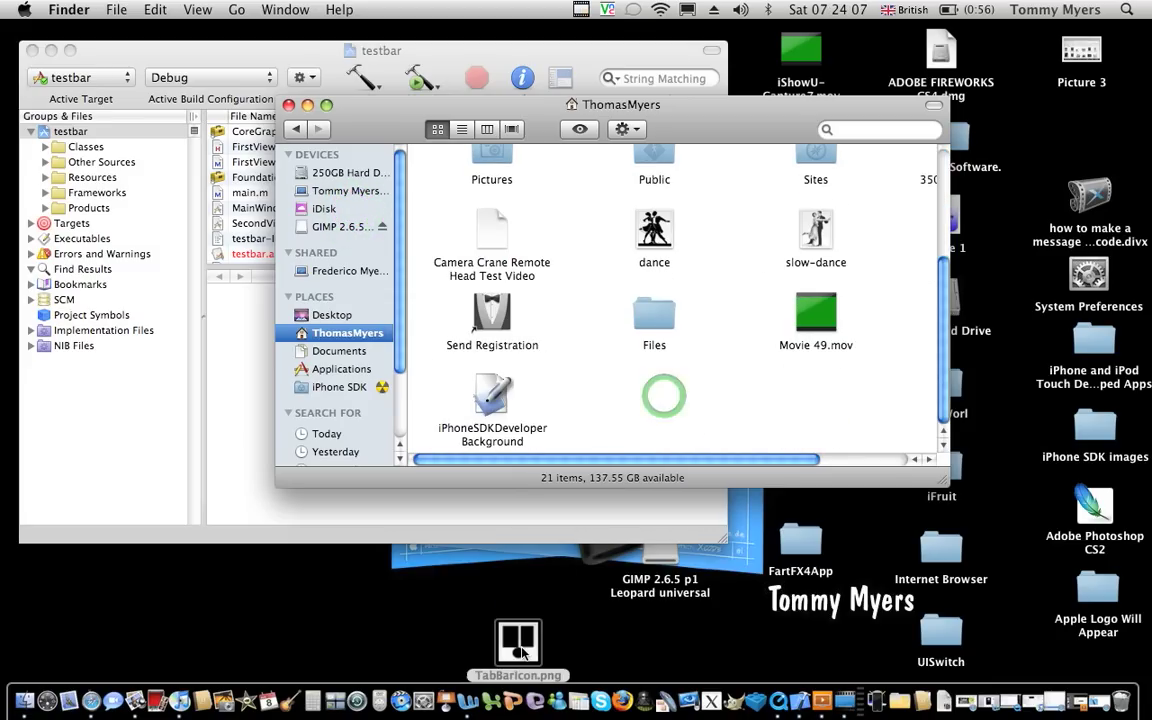
click(289, 106)
Step: Drop TabBarIcon.png into the testbar folder, open it, and restore the Xcode window
click(51, 51)
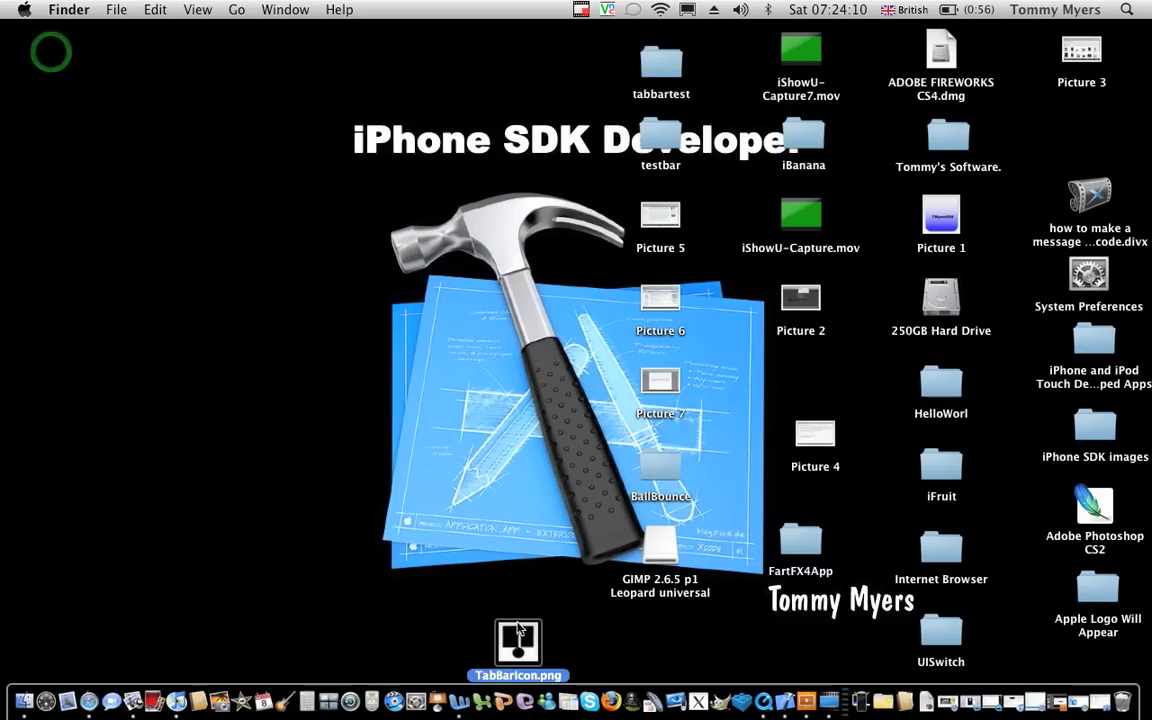
drag(518, 630, 654, 133)
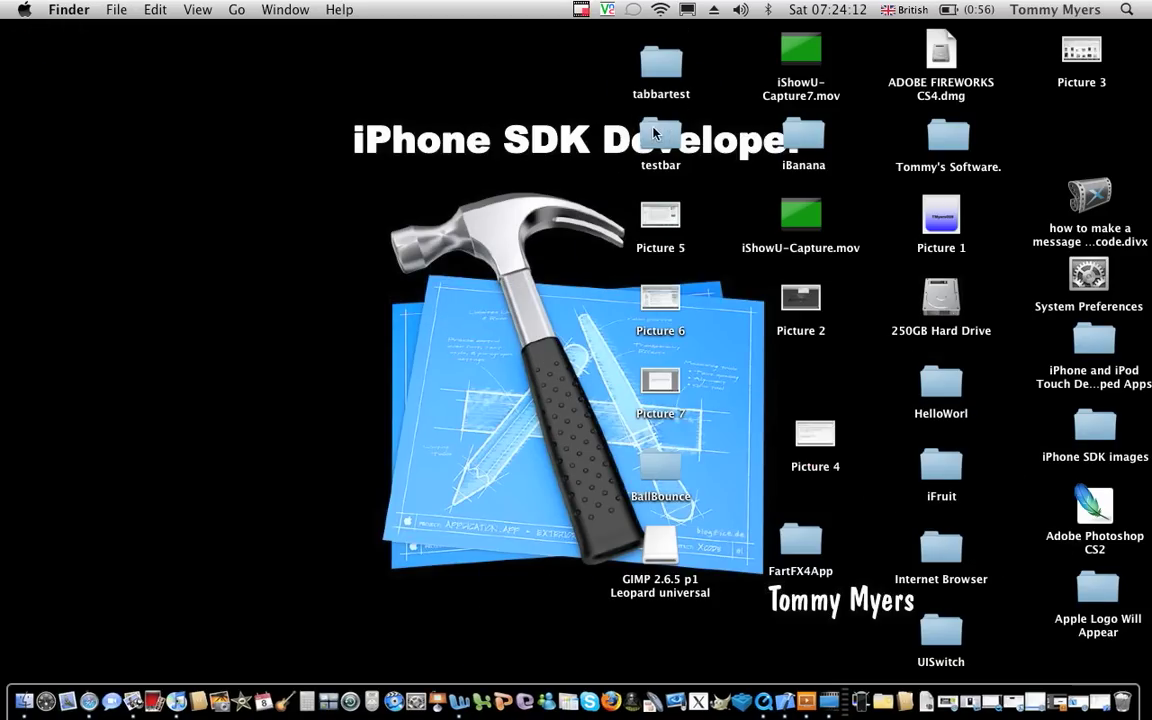
double_click(660, 135)
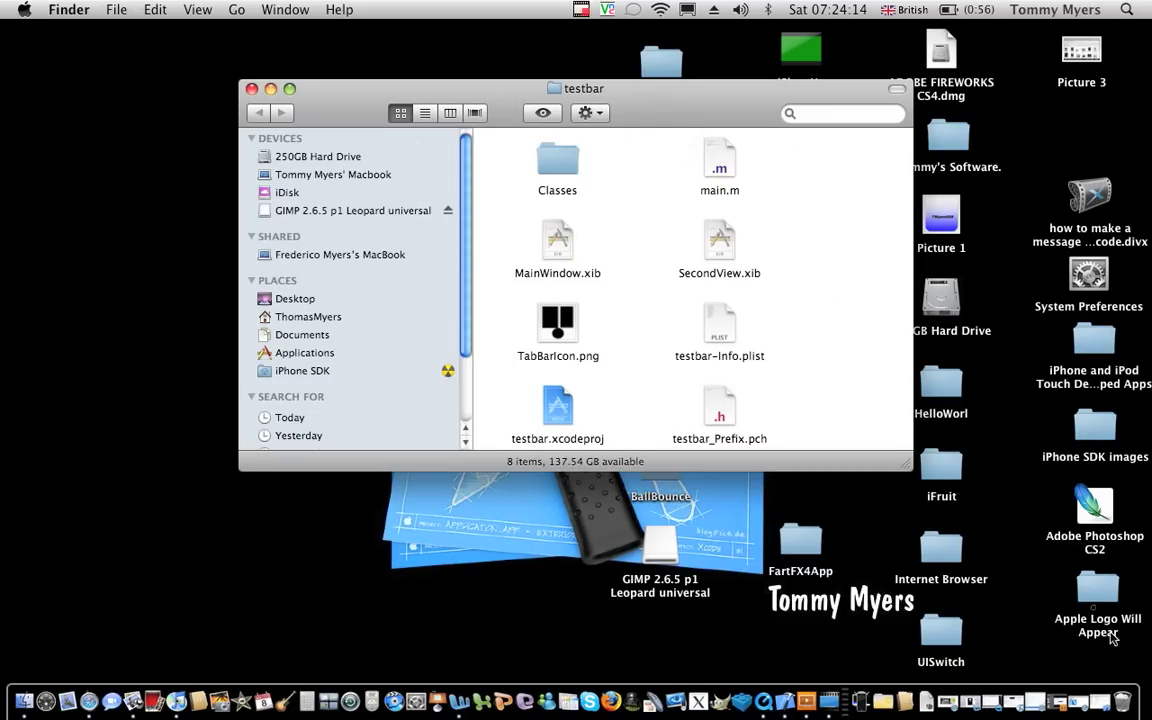
click(1103, 712)
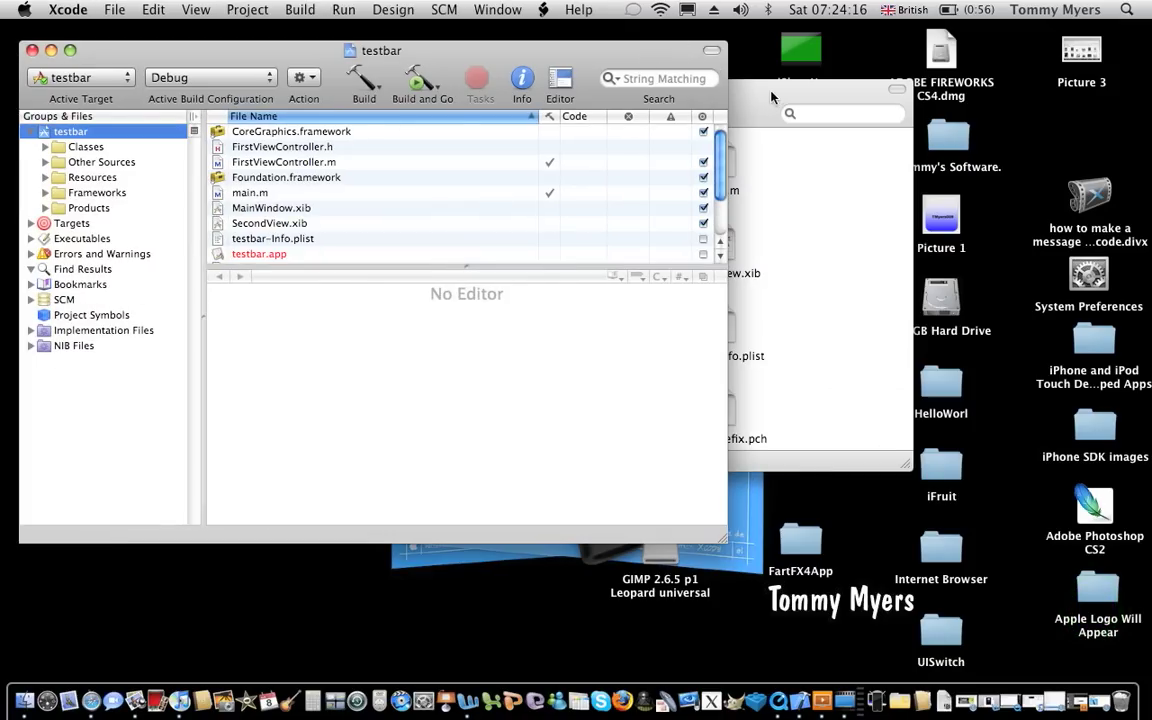
Step: Add TabBarIcon.png to the testbar group in Groups & Files, then close the Finder window
drag(768, 97, 1000, 210)
drag(845, 440, 75, 133)
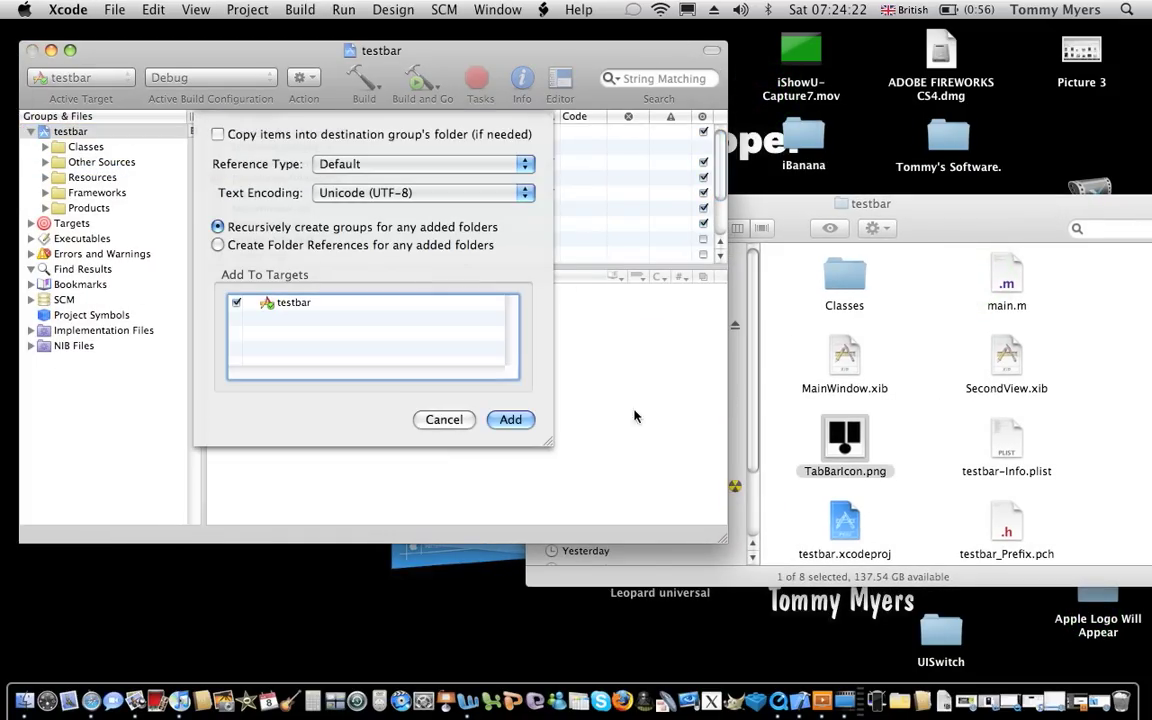
click(511, 420)
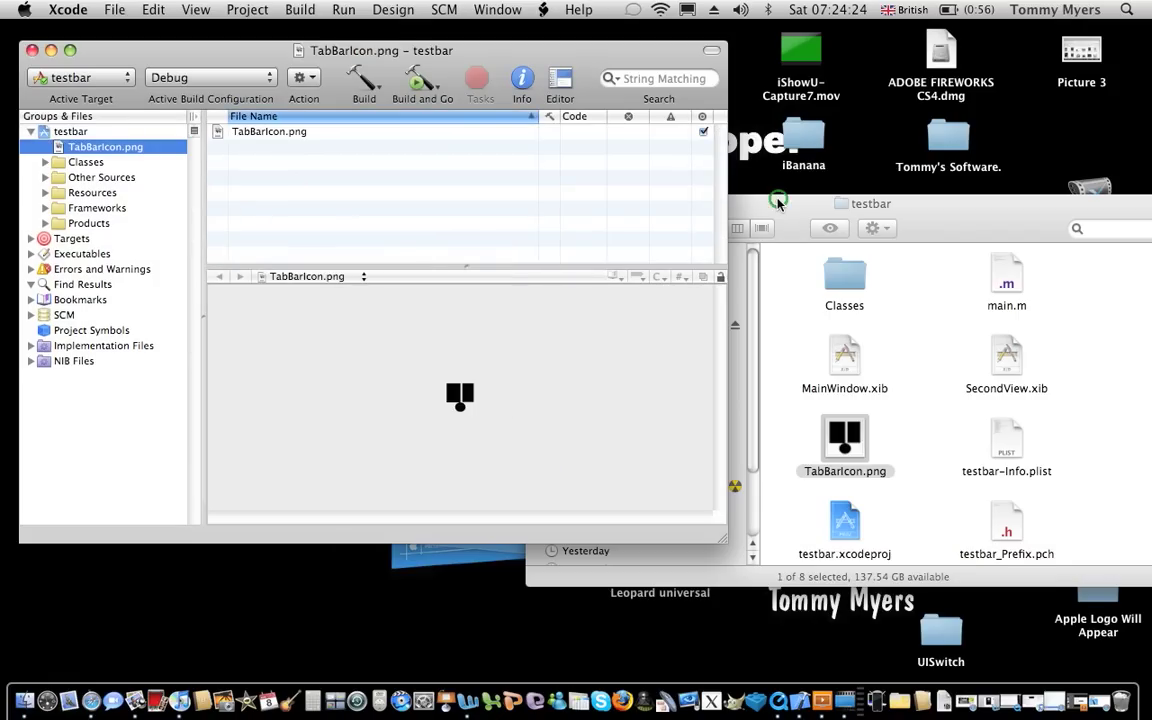
drag(778, 201, 1055, 266)
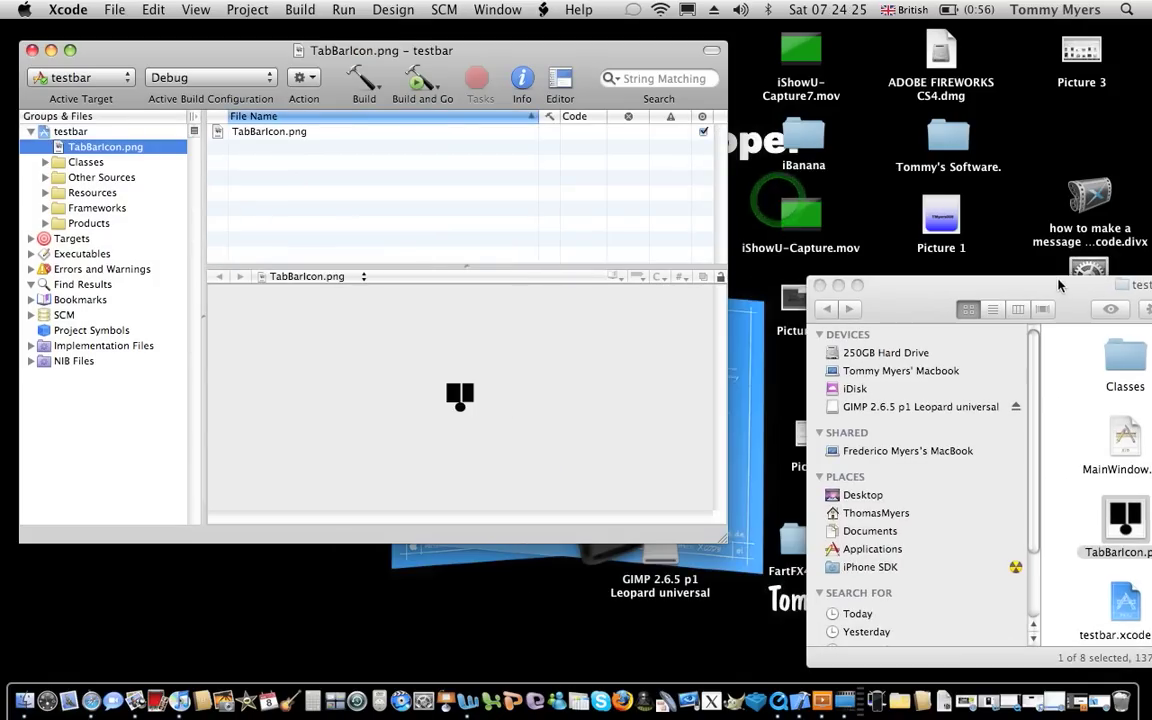
click(818, 280)
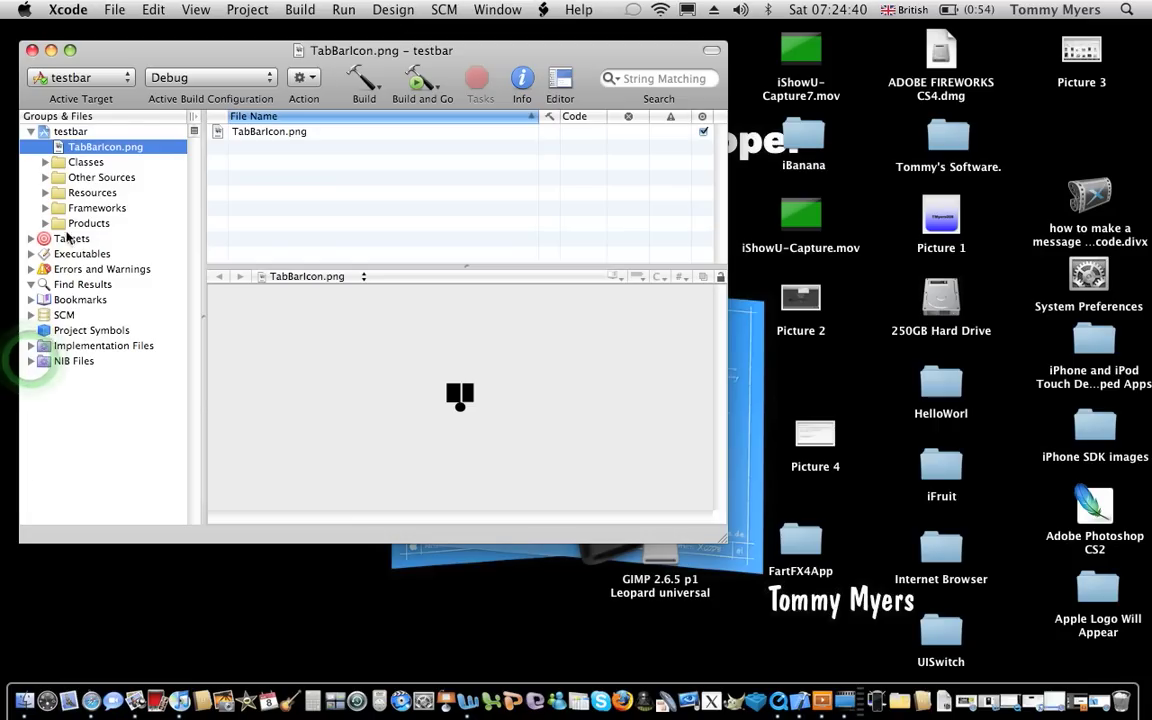
Step: Open MainWindow.xib from Resources and arrange the Tab Bar Controller and inspector windows
click(52, 190)
double_click(285, 135)
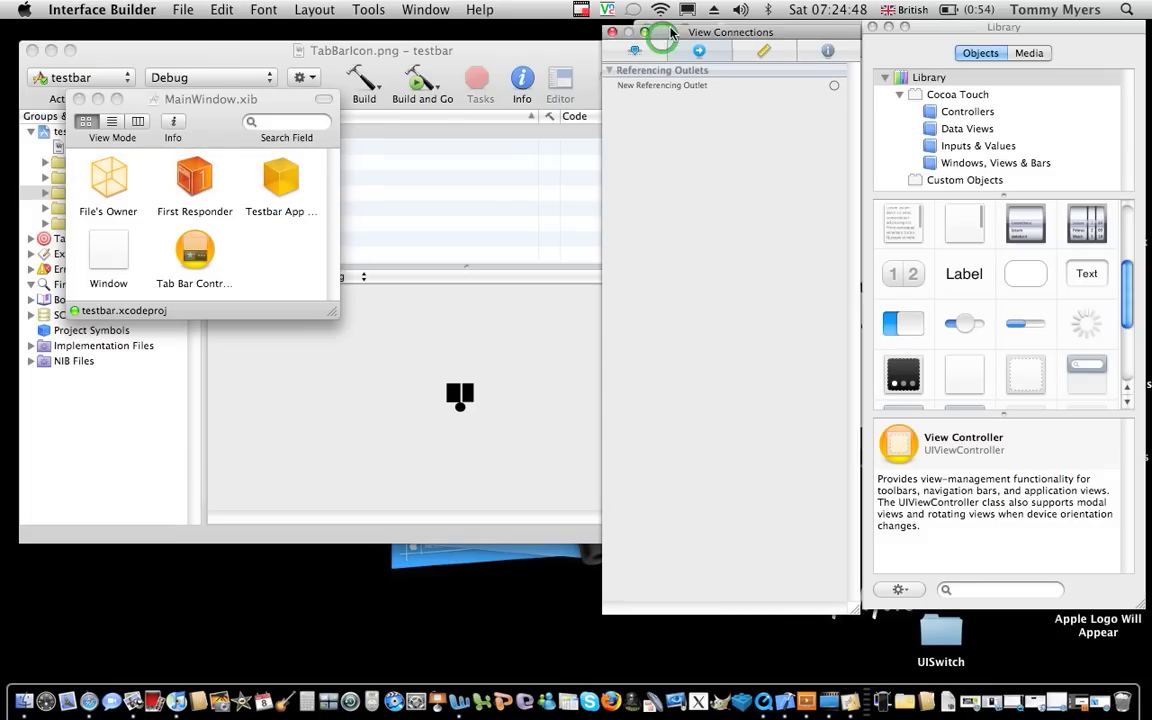
drag(313, 91, 312, 63)
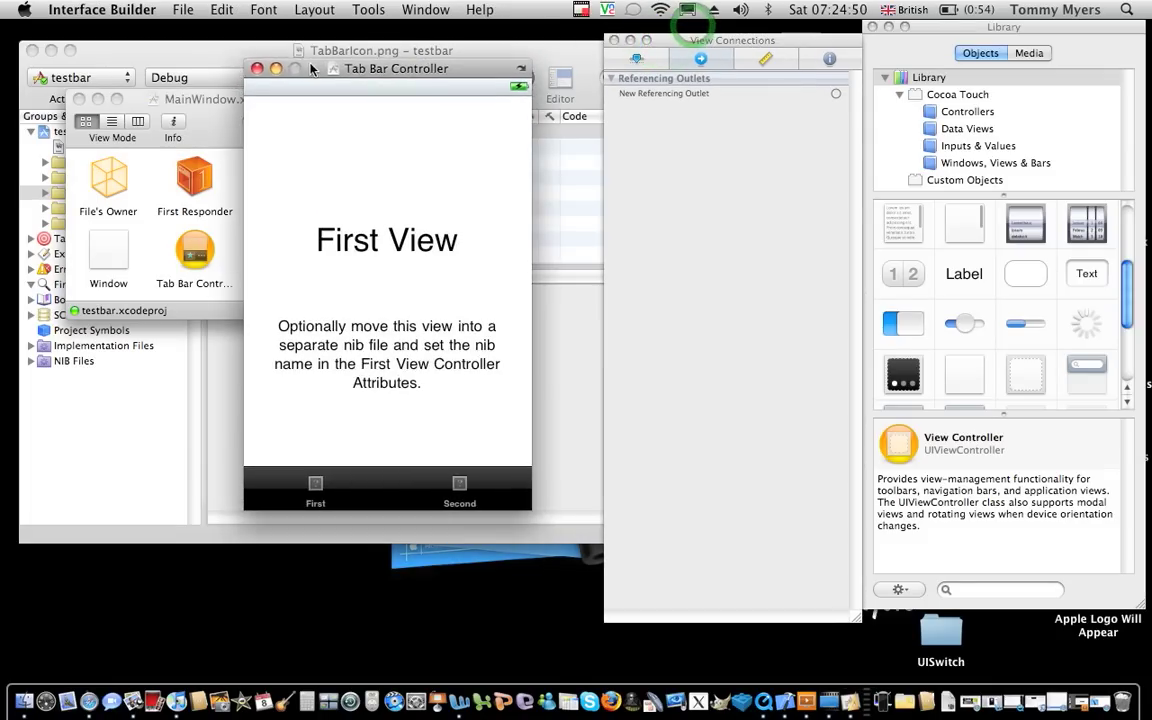
drag(718, 44, 715, 31)
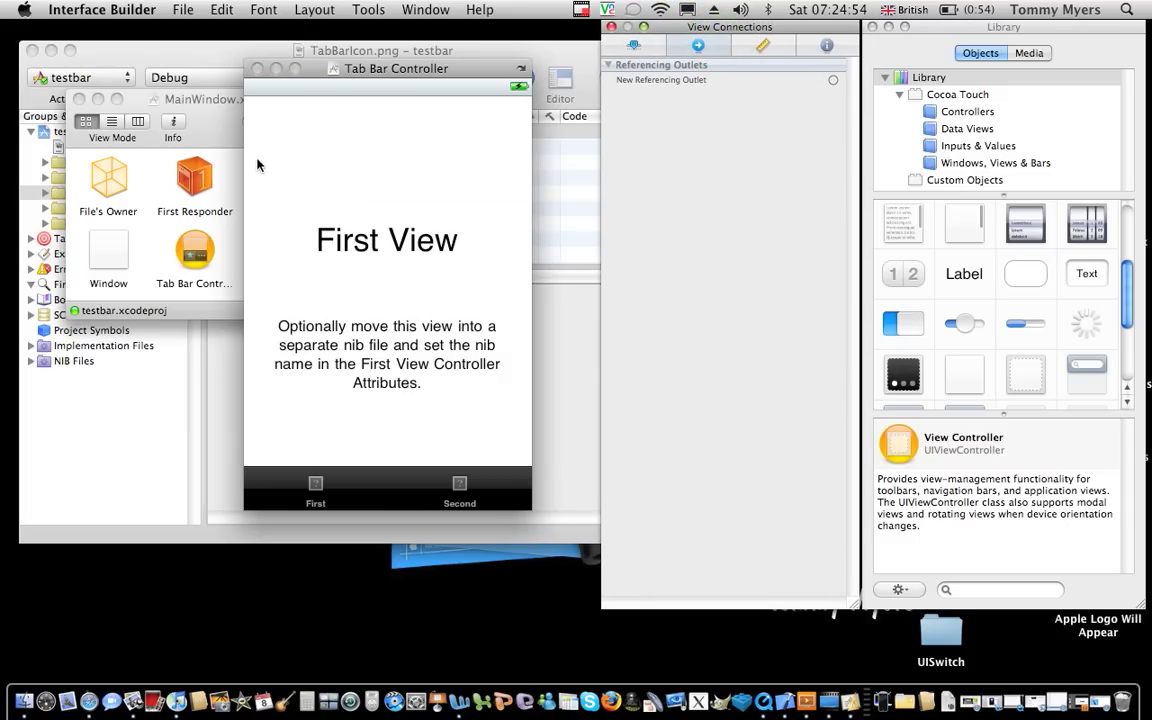
Step: Delete the First View label and its explanatory text, then select the First tab item
drag(257, 165, 463, 401)
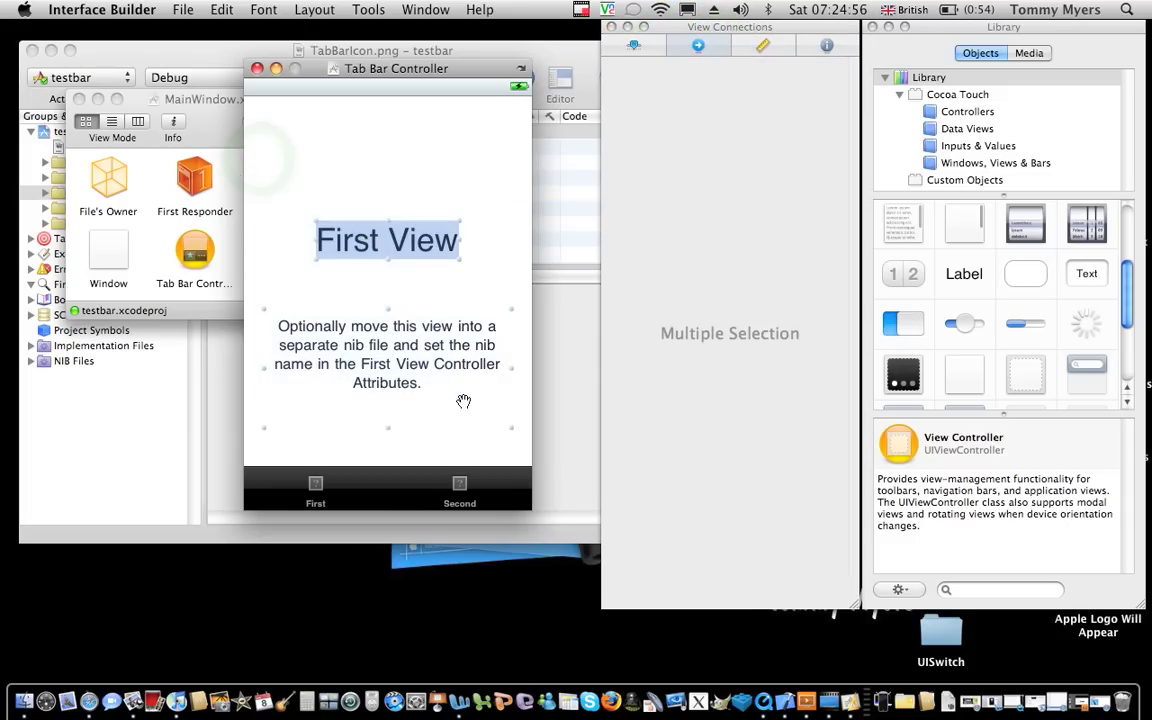
key(Delete)
click(315, 482)
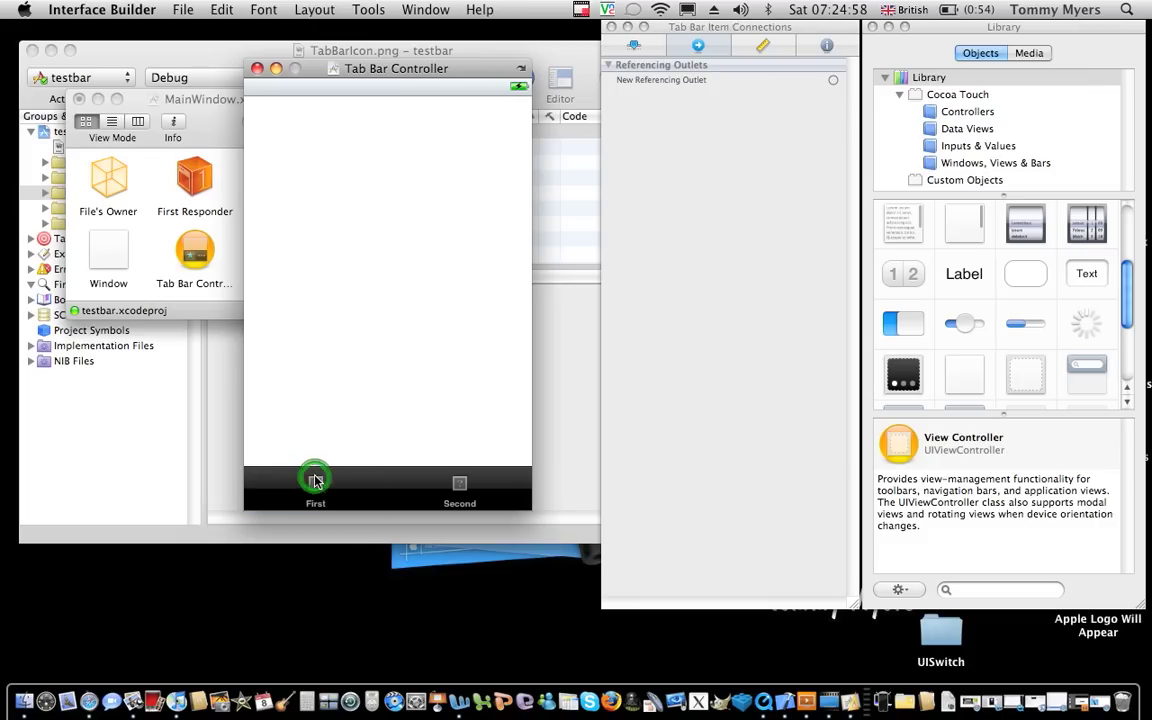
Step: Give the first tab bar item the TabBarIcon.png image and the title 'random'
click(660, 47)
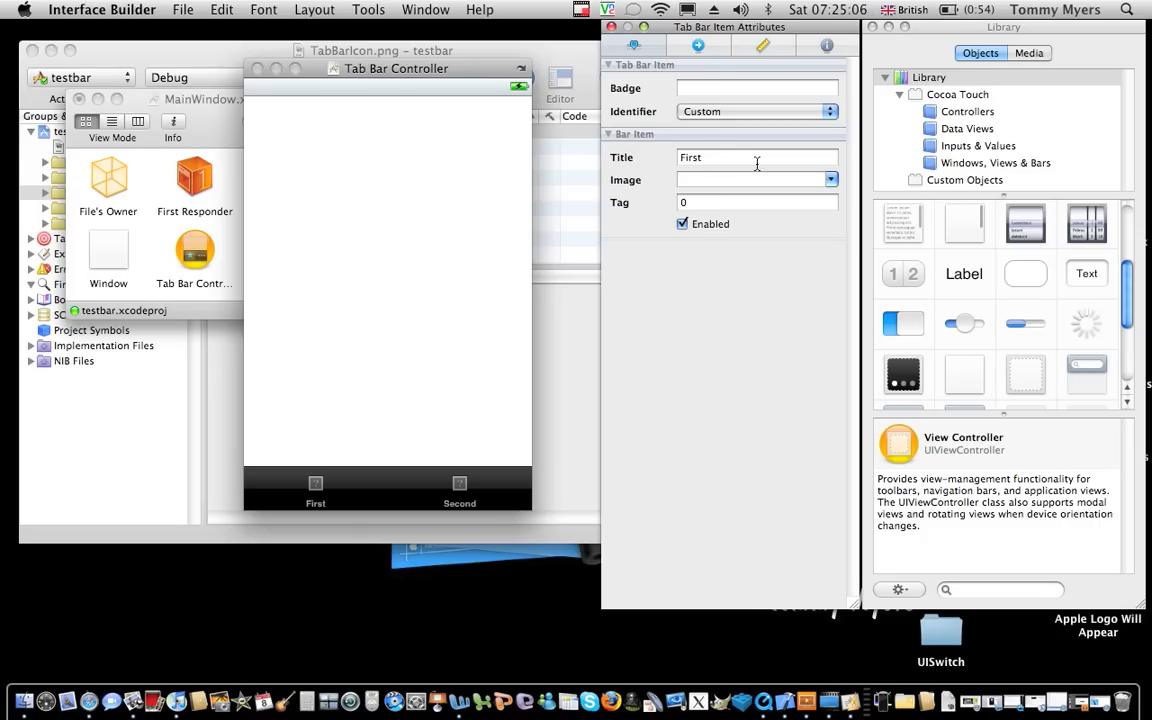
click(830, 179)
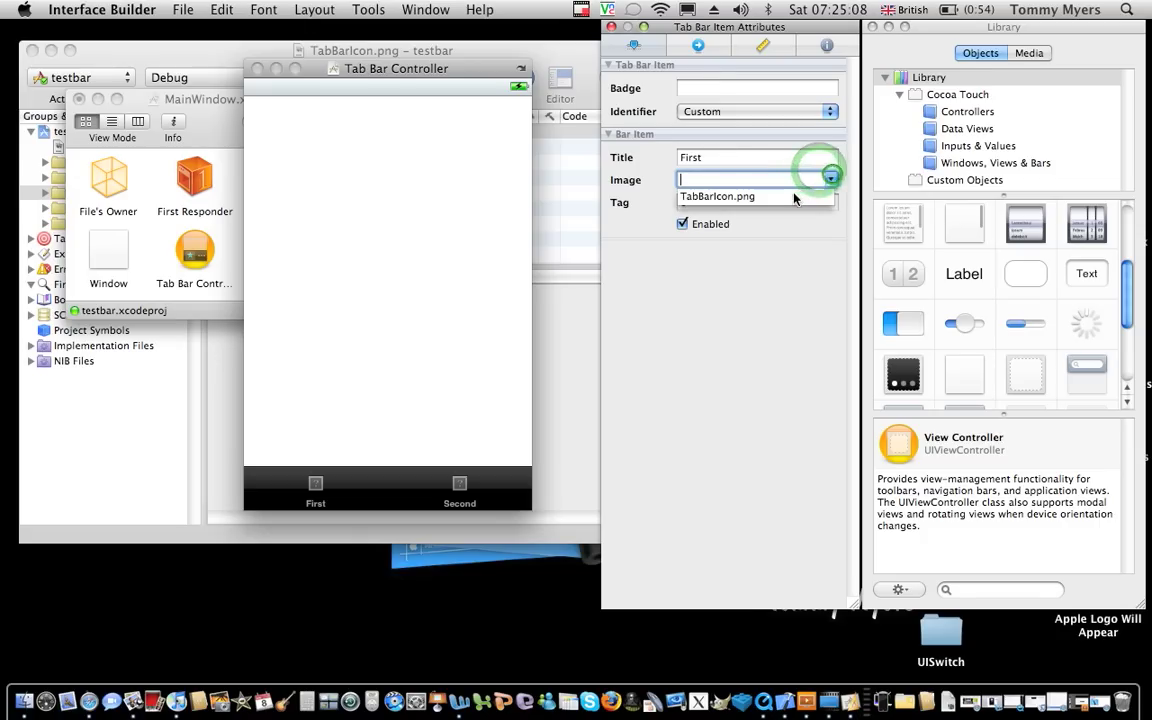
click(789, 197)
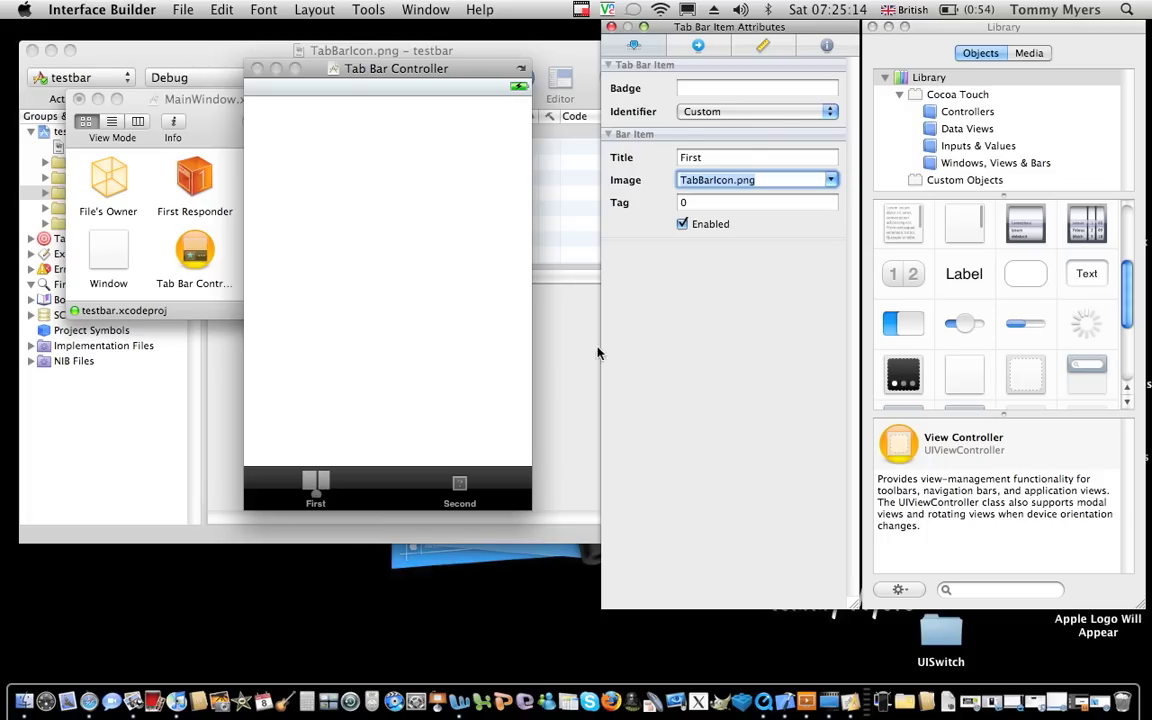
double_click(727, 157)
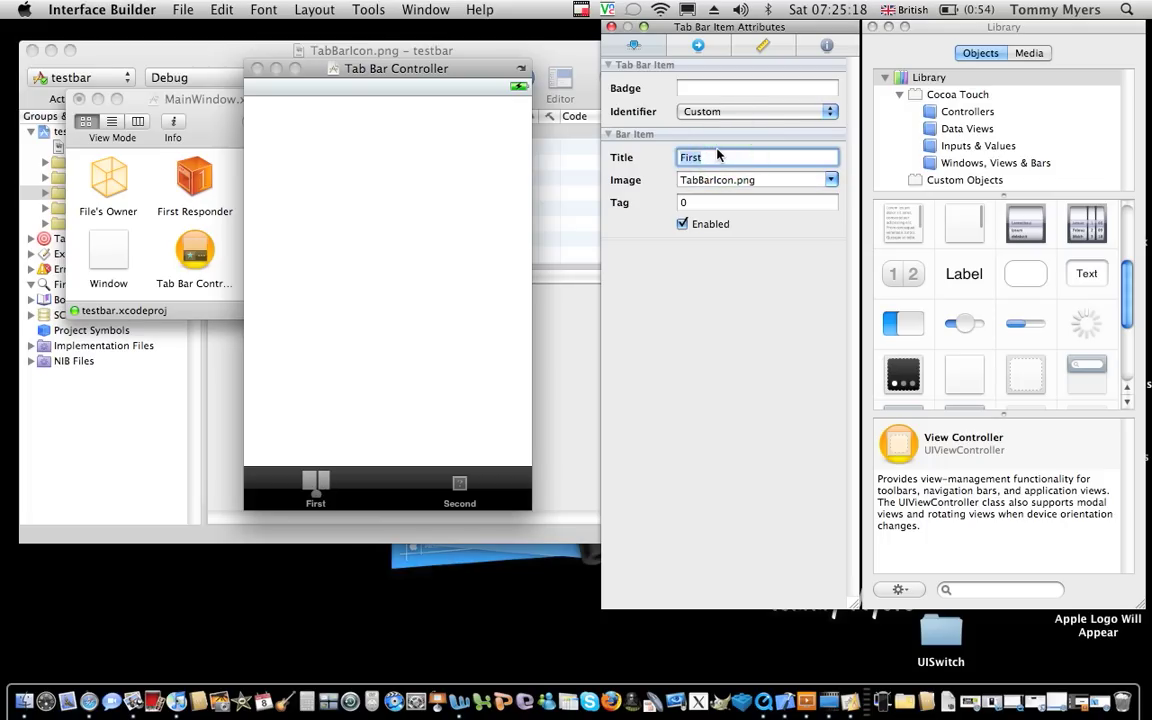
text(random)
key(Return)
Step: Build and run the app, check the Second and random tabs, then quit iPhone Simulator
click(298, 353)
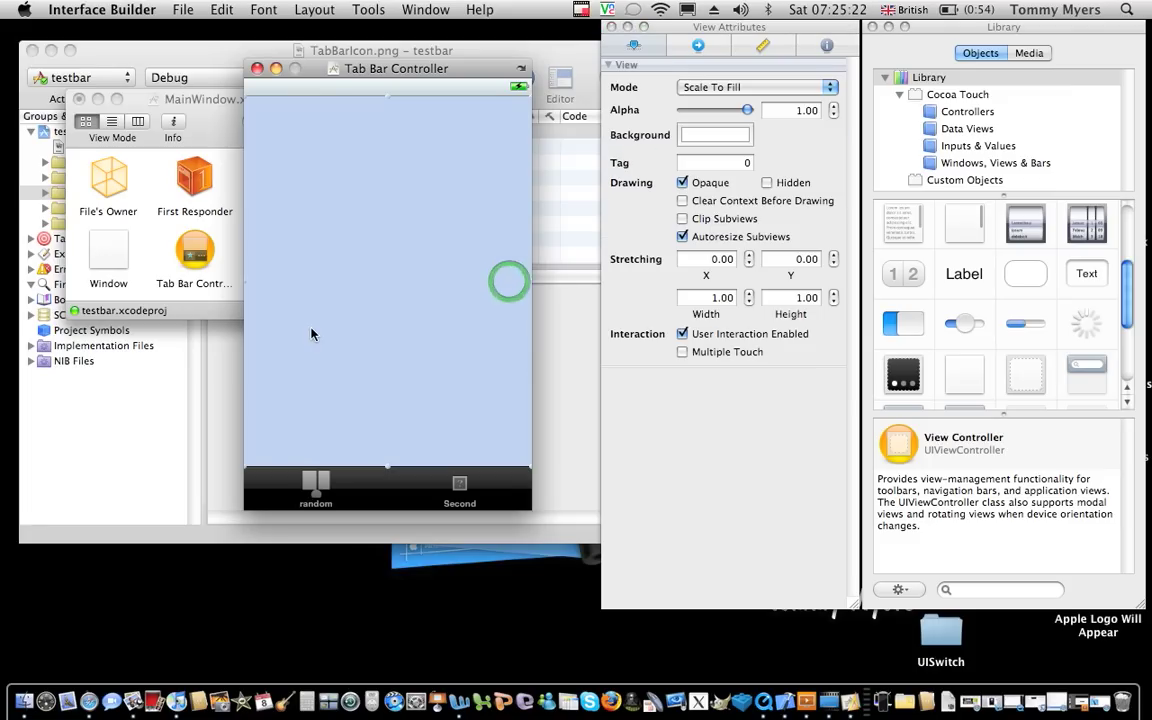
key(super+Return)
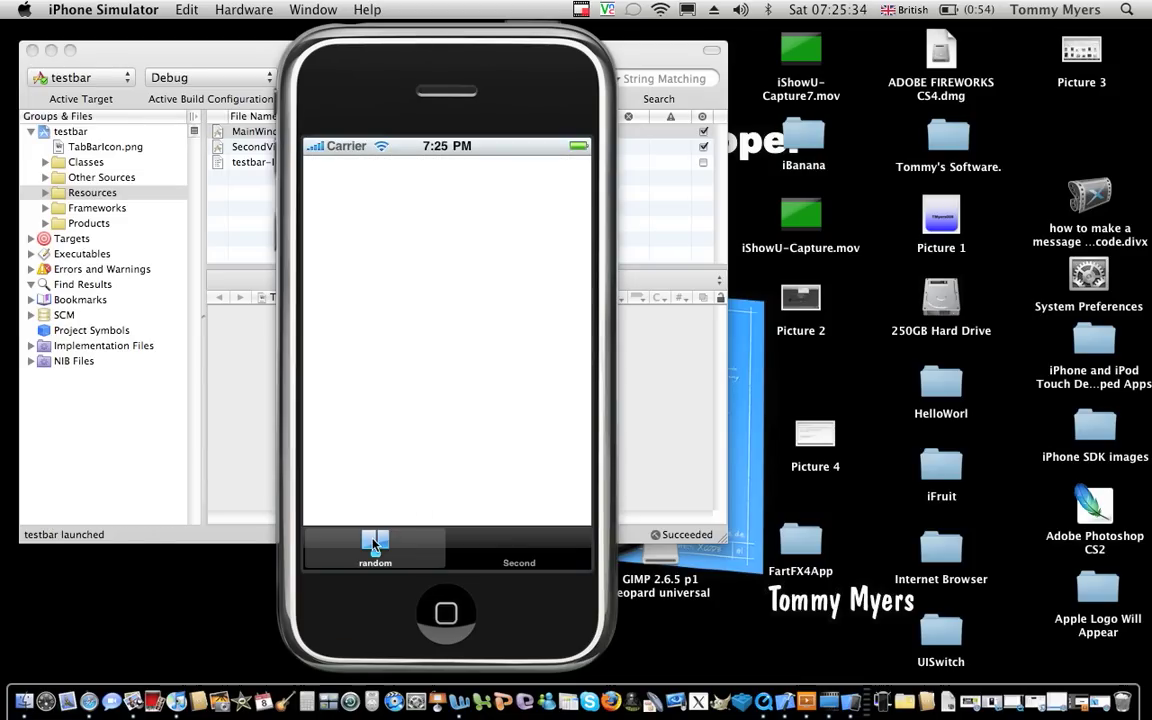
click(514, 545)
click(404, 553)
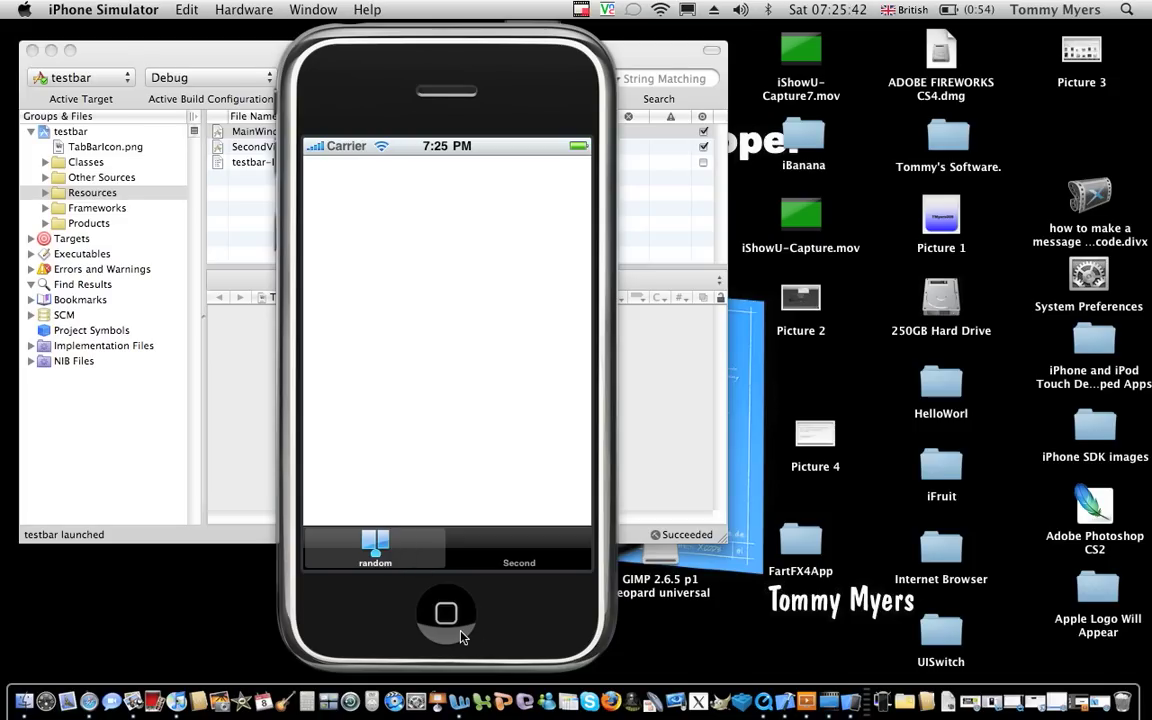
key(super+q)
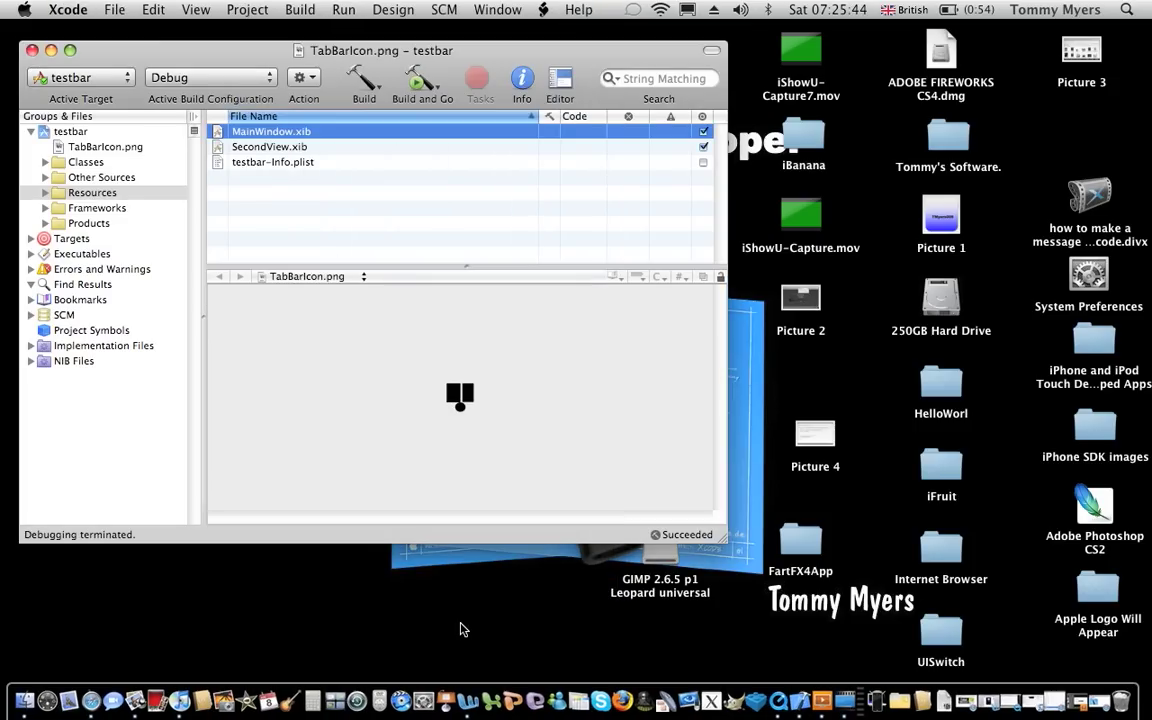
Step: Close the testbar Xcode project window and bring Finder to the front
click(31, 50)
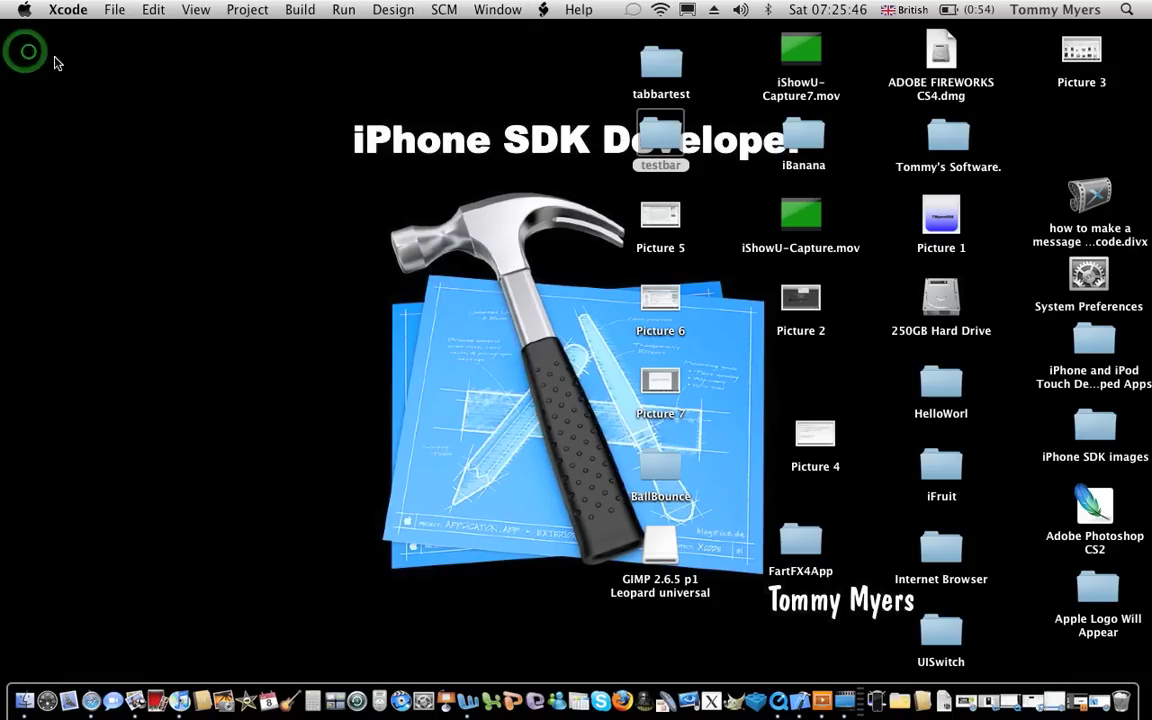
click(205, 117)
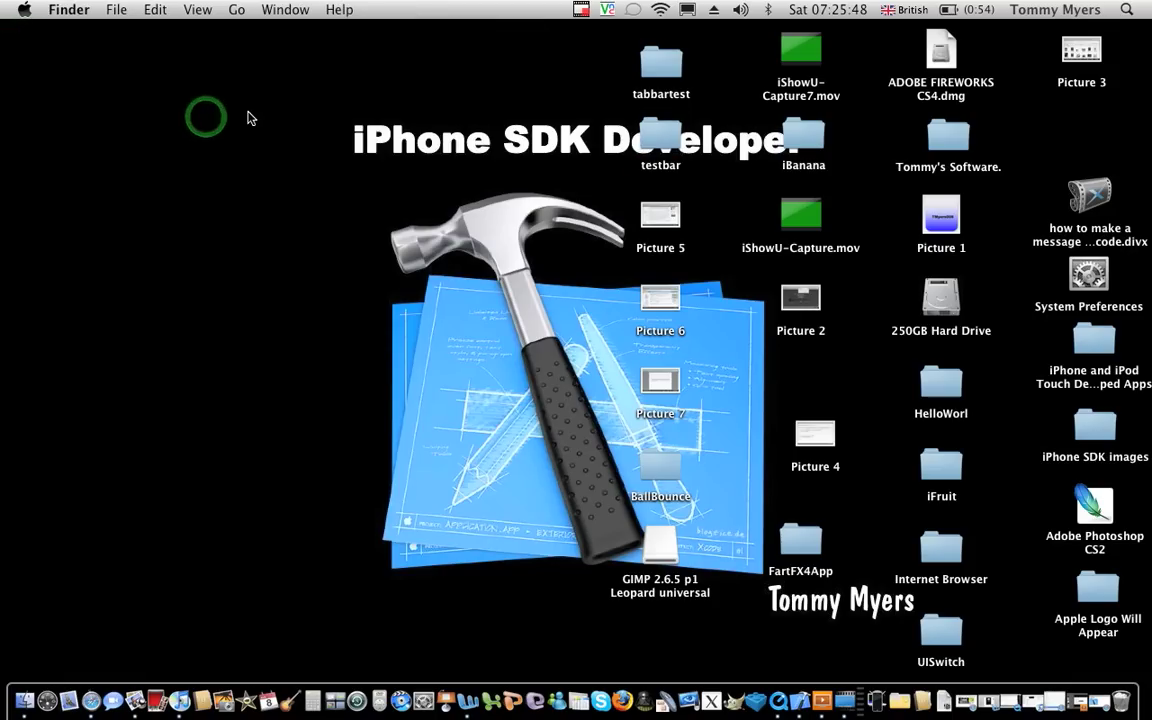